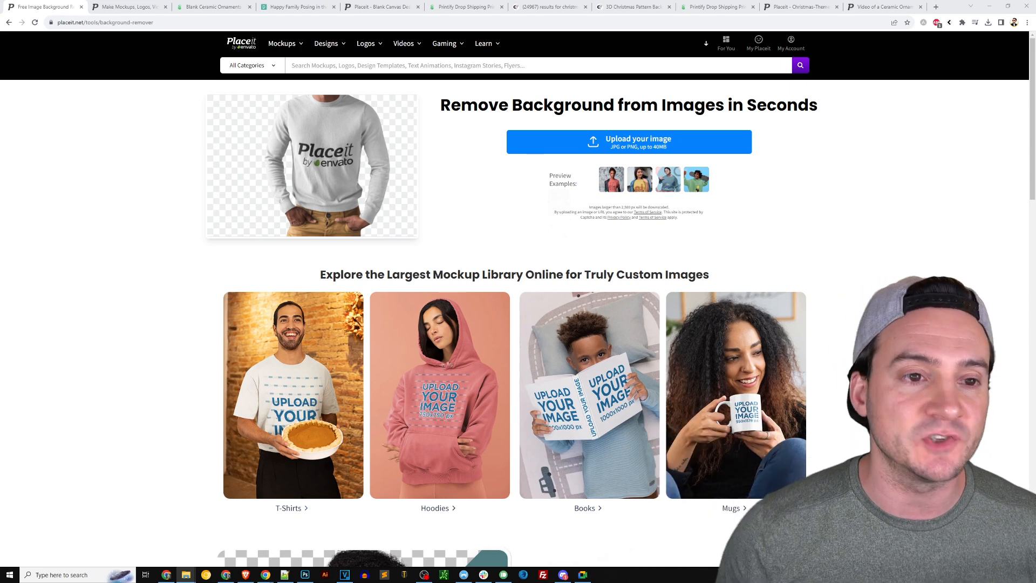
Review Placeit's christmas ornament mockup results, then bring up Printify's Ceramic Ornament, 4 Shapes page
left_click(138, 13)
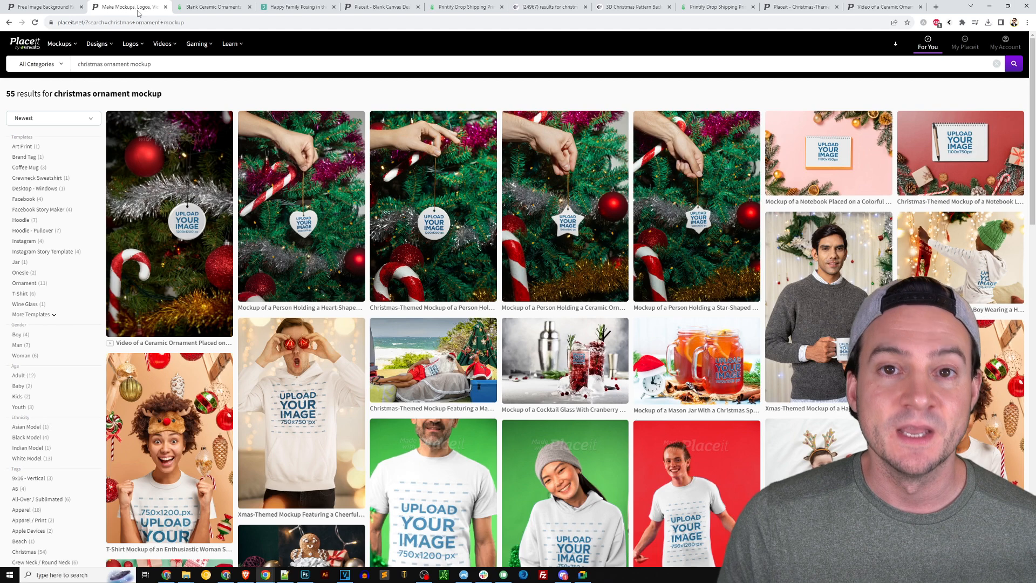
left_click(206, 9)
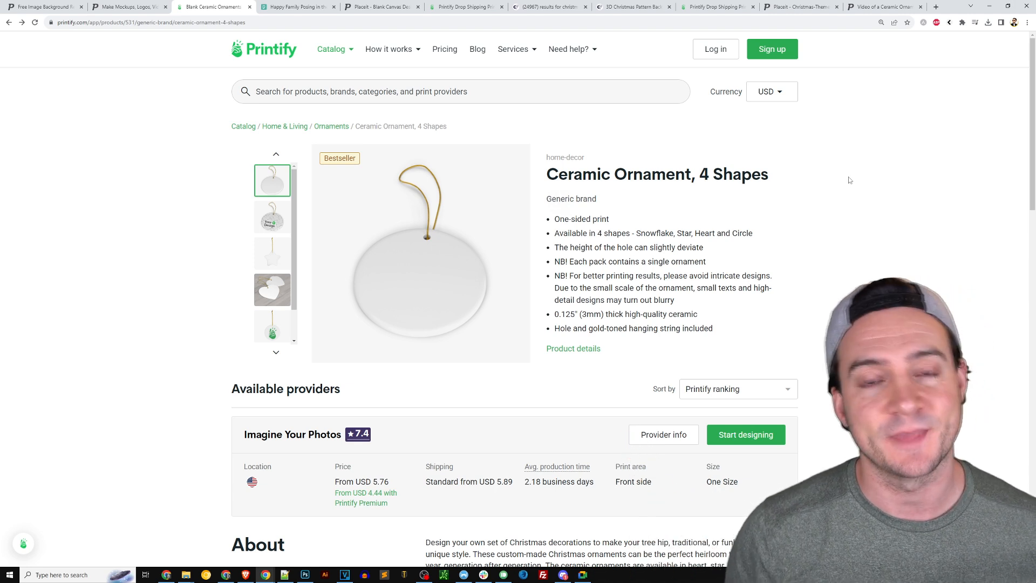
Highlight the 'Ceramic Ornament, 4 Shapes' title on Printify, then view the Happy Family Posing in the Park photo
left_click_drag(777, 181, 546, 175)
left_click(732, 170)
left_click_drag(701, 174, 770, 175)
left_click(754, 170)
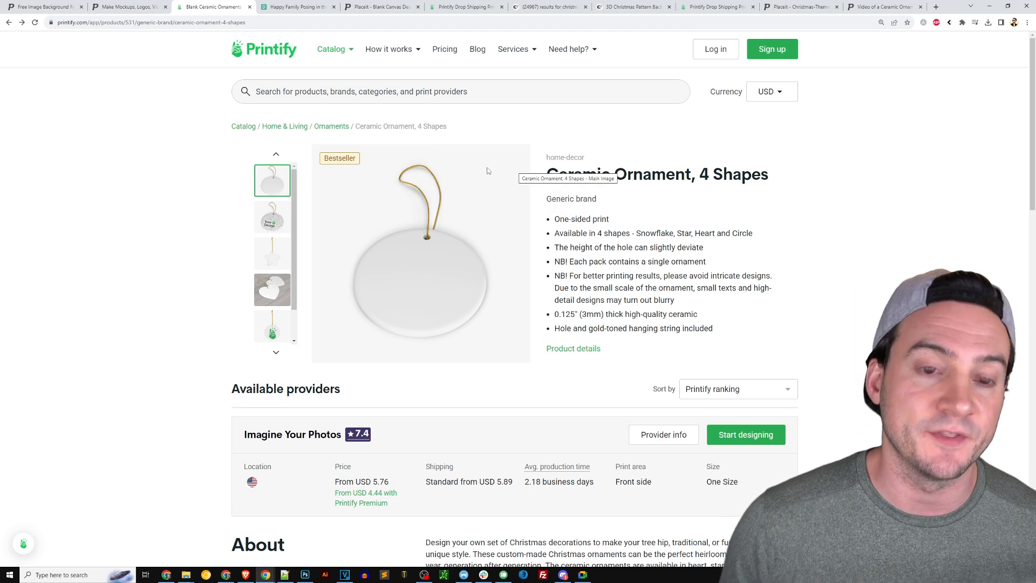
left_click(301, 11)
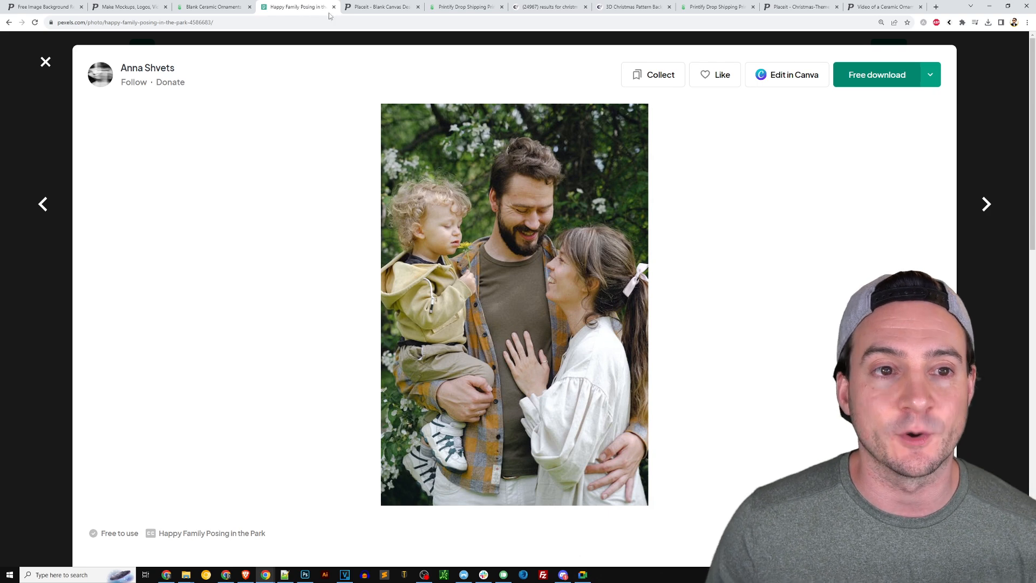
View the cut-out family photo on Placeit's Blank Canvas, then go to Printify's ceramic ornament editor
left_click(371, 10)
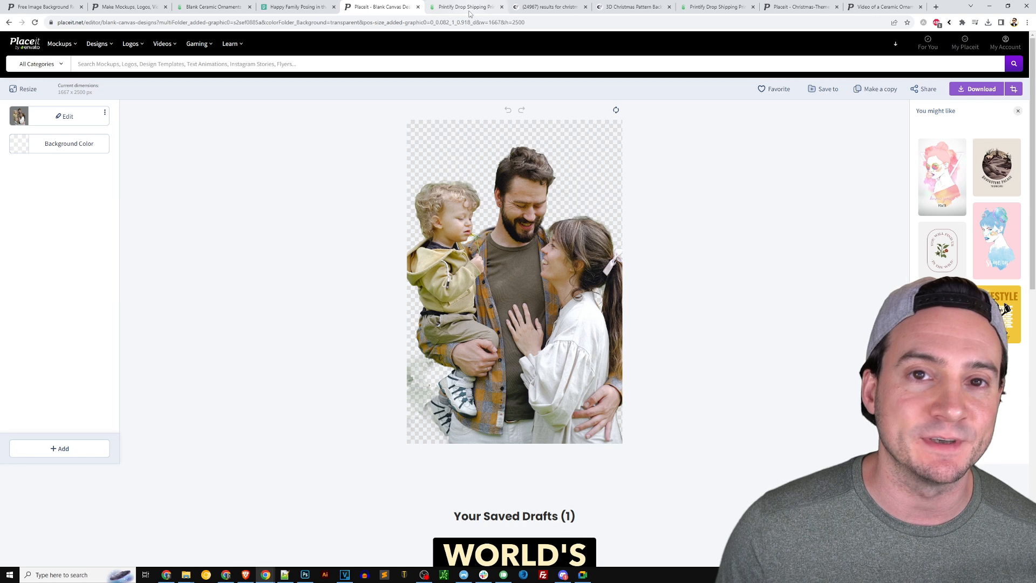
left_click(466, 8)
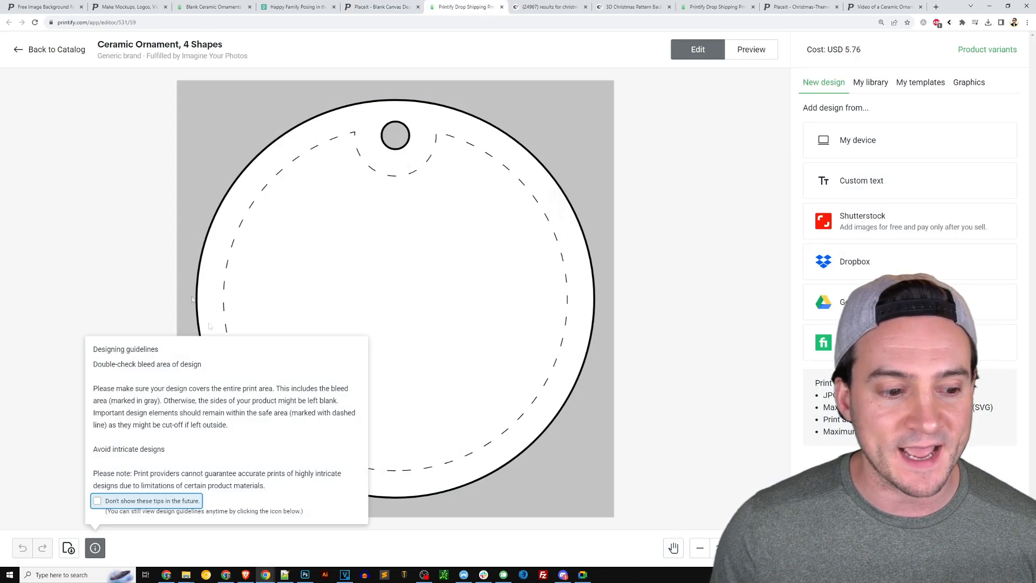
Close Printify's Designing guidelines popup and bring up the CUSTOM PHOTO ornament in Photoshop
left_click(193, 299)
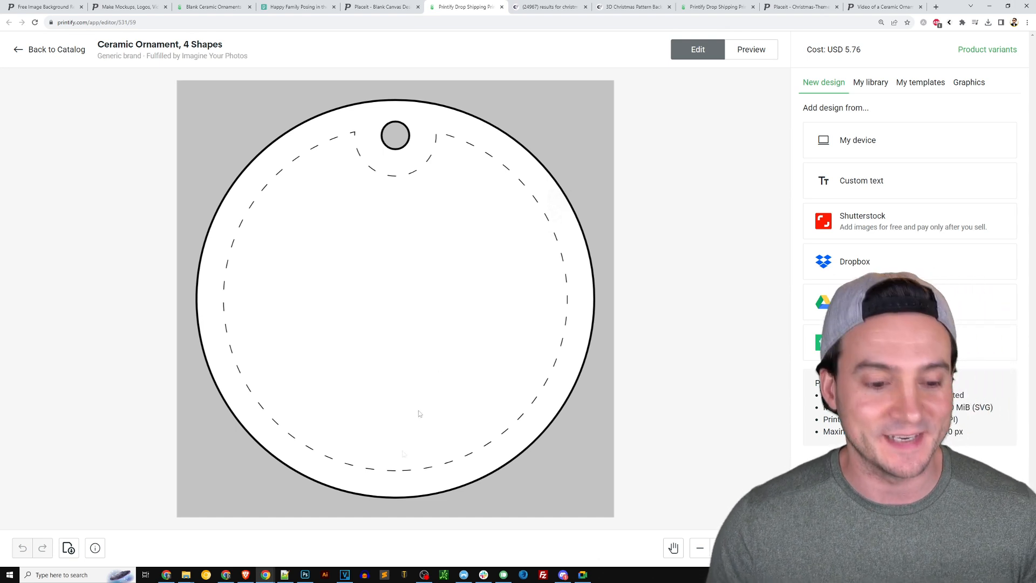
left_click(305, 574)
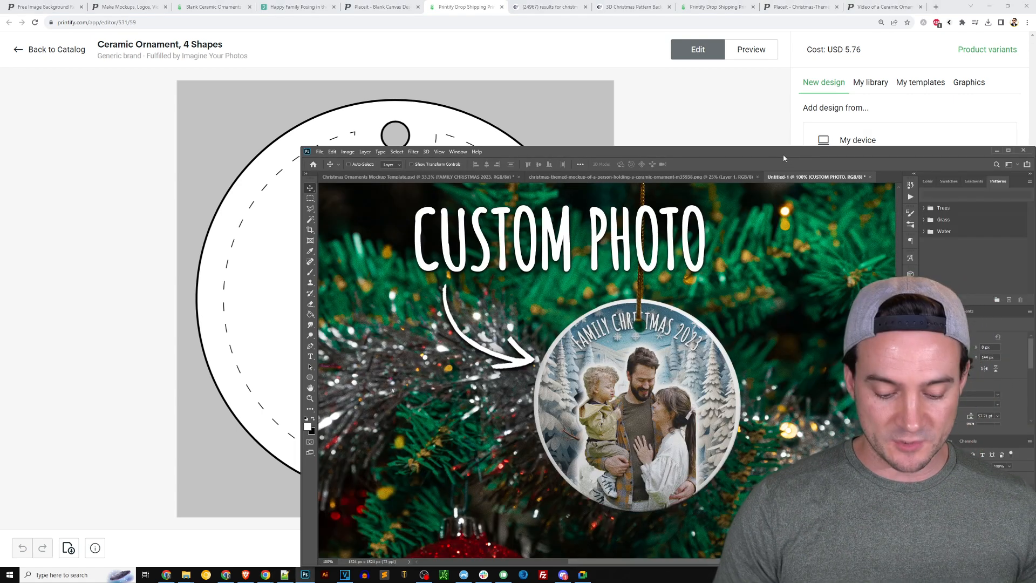
Zoom out to show Christmas Ornaments Mockup Template.psd, then switch to Creative Fabrica's christmas pattern results
key("ctrl+minus")
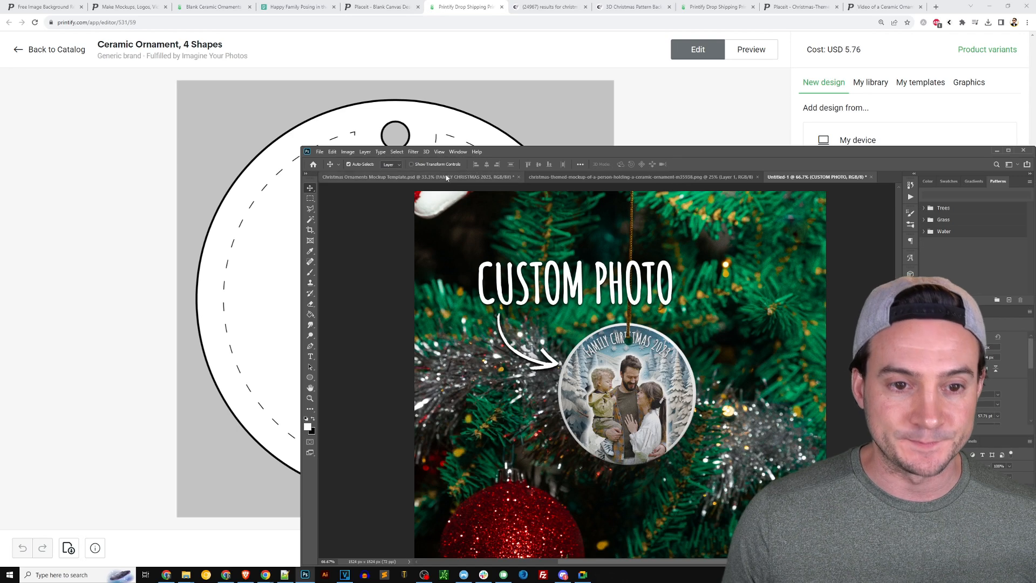
left_click(450, 177)
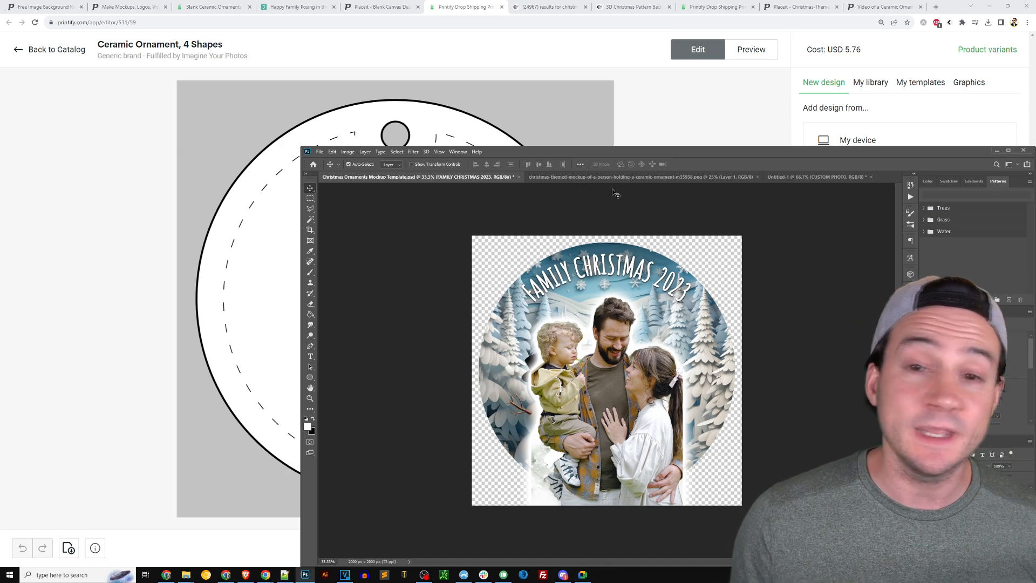
left_click(549, 12)
Zoom in twice and scroll through Creative Fabrica's christmas pattern search results
key("ctrl+plus")
key("ctrl+plus")
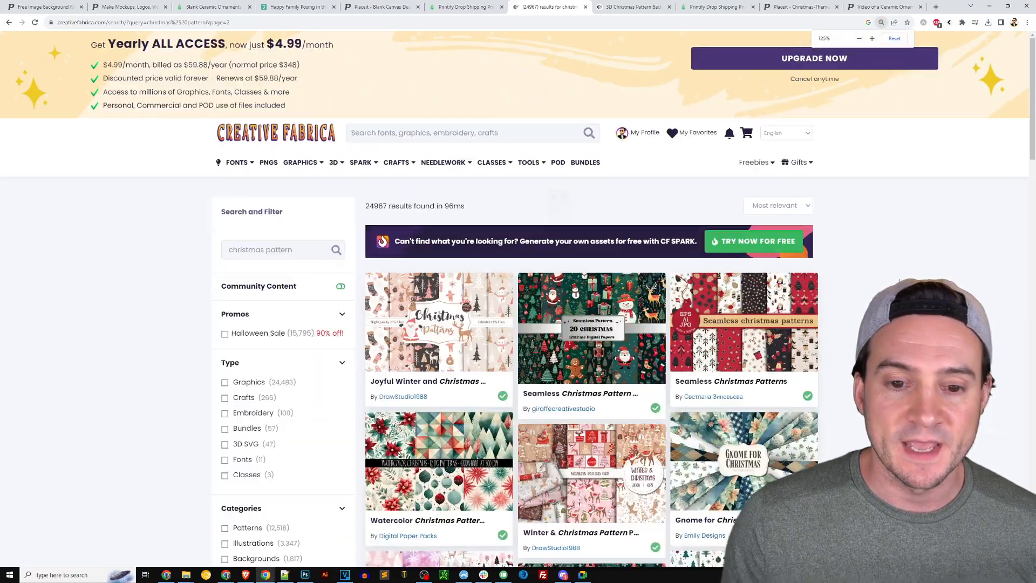
key("ctrl+plus")
scroll(955, 283, "down", 5)
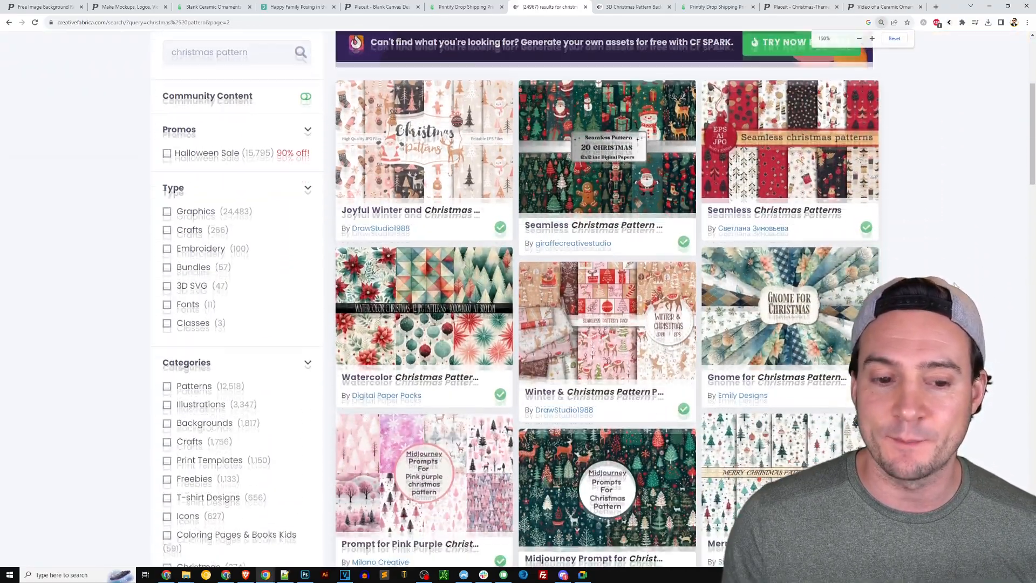
scroll(956, 283, "down", 1)
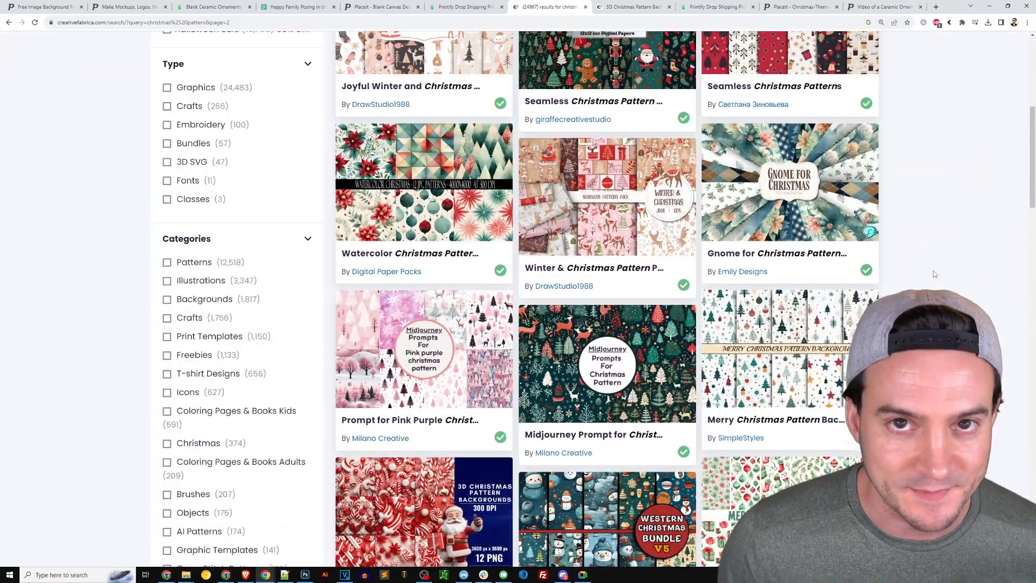
scroll(933, 273, "down", 2)
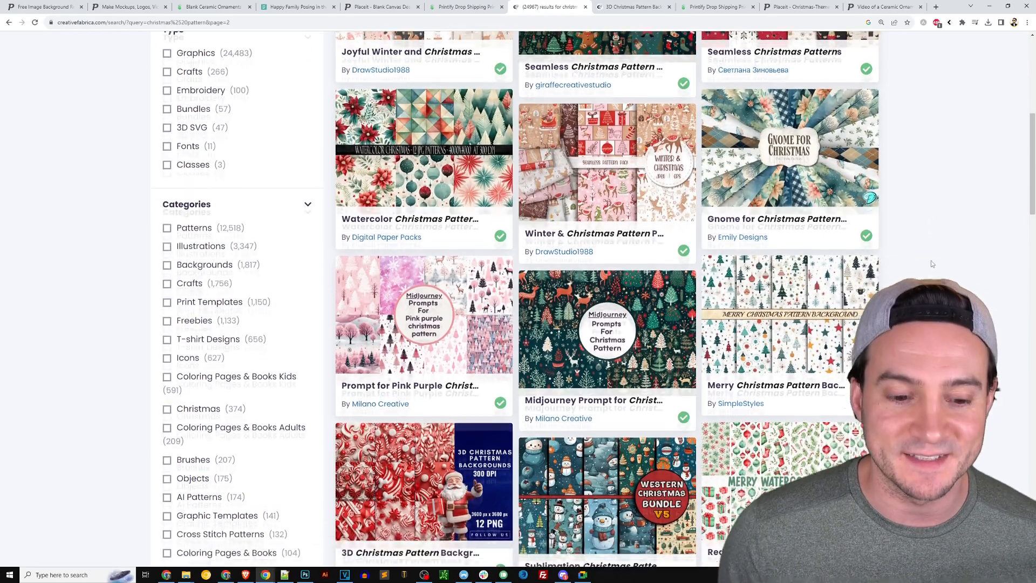
scroll(940, 264, "down", 6)
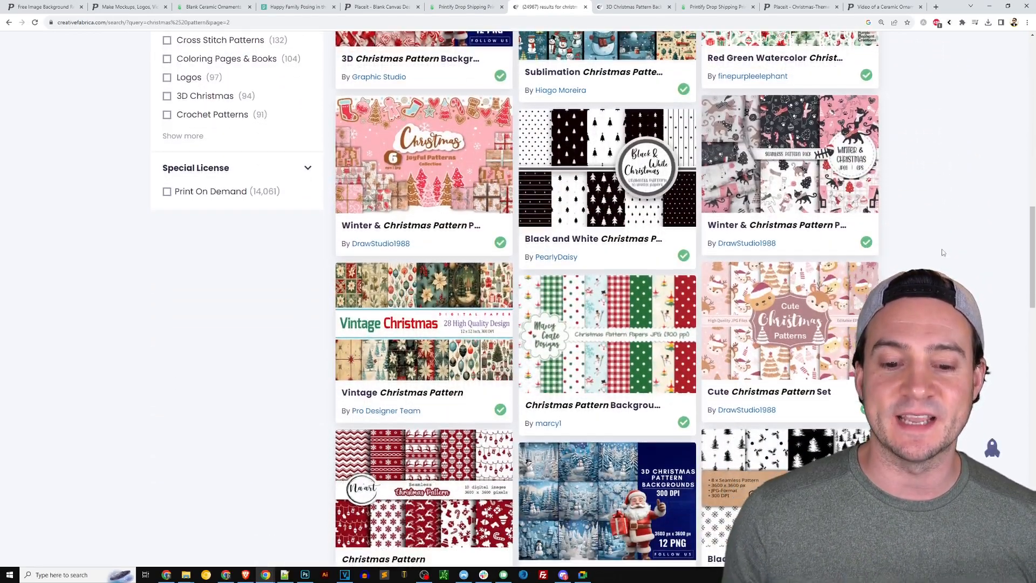
scroll(941, 245, "down", 2)
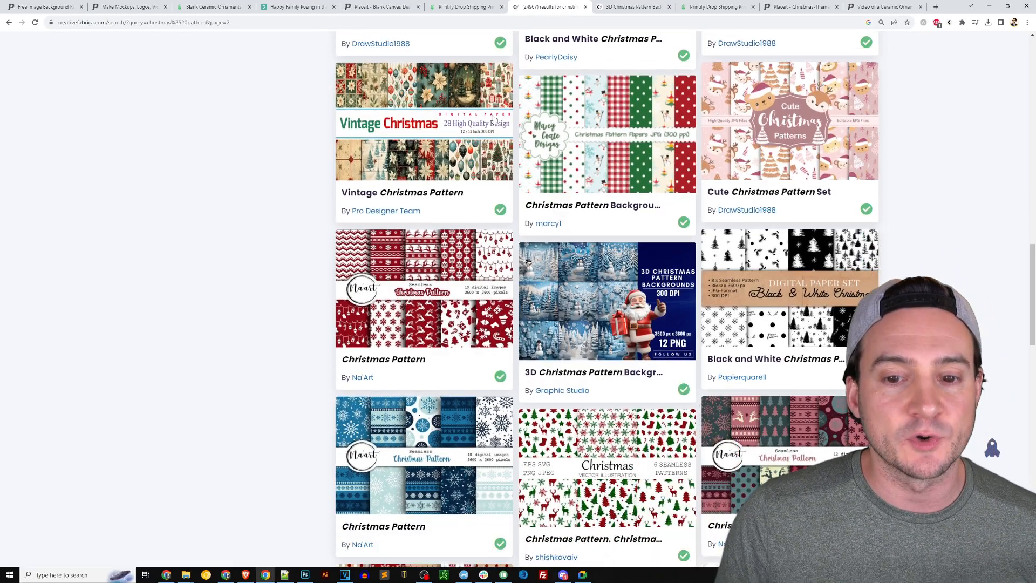
Look over the 3D Christmas Pattern Background product page, then return to Photoshop
left_click(631, 7)
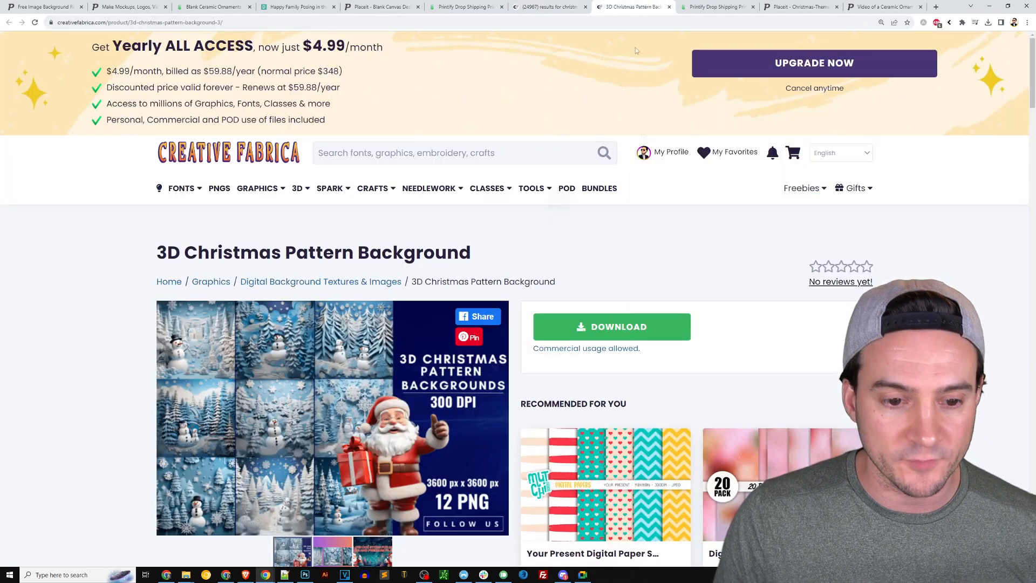
scroll(772, 184, "down", 3)
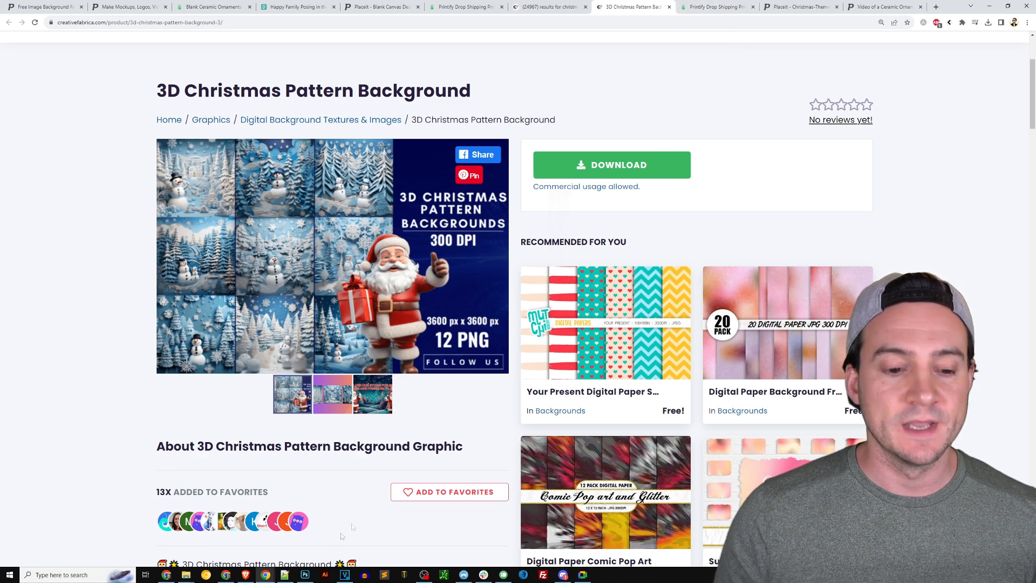
left_click(305, 575)
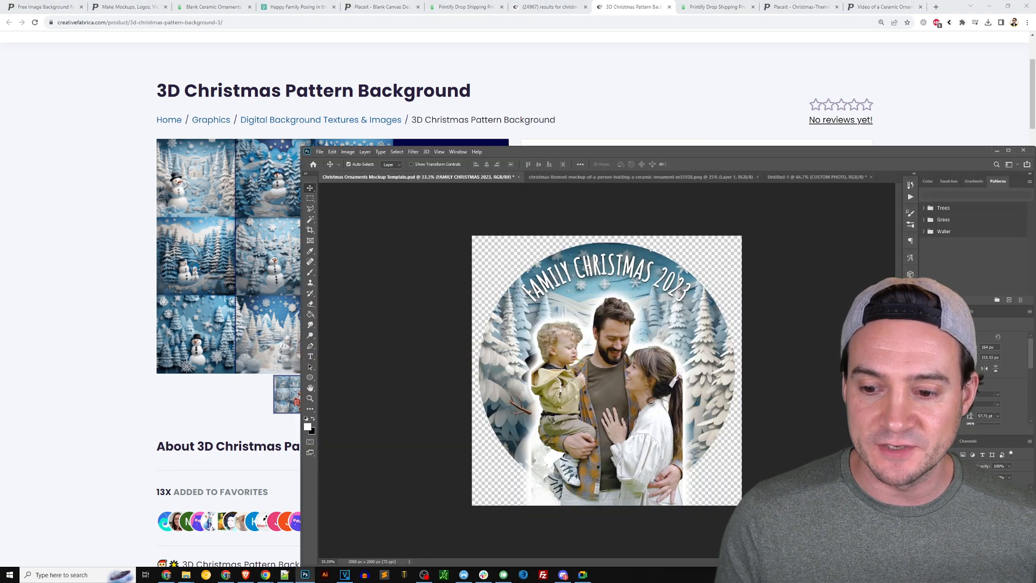
Maximize Photoshop, enlarge the Layers panel, and hide the FAMILY CHRISTMAS 2023 title and family photo
left_click_drag(989, 436, 989, 319)
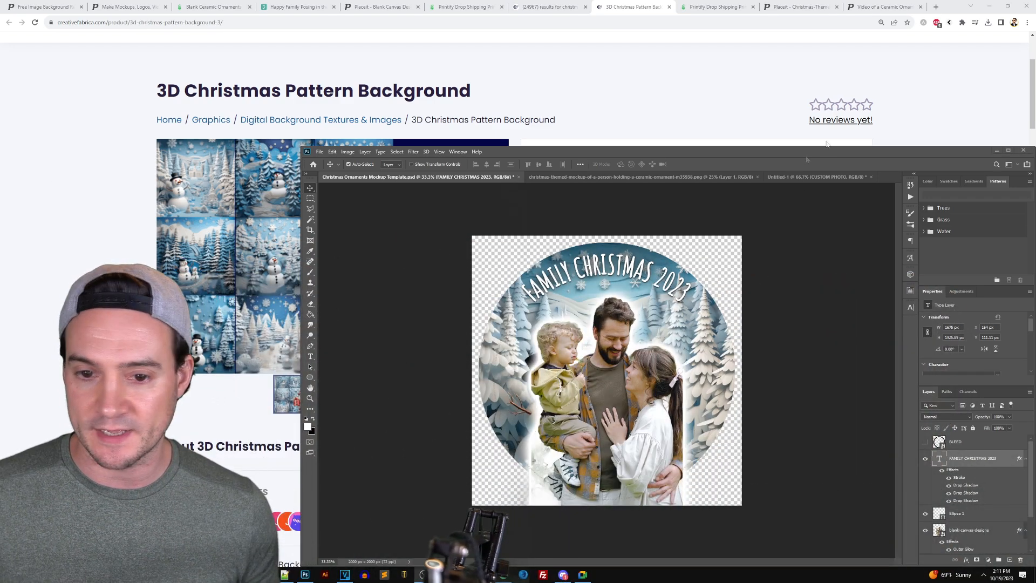
double_click(778, 154)
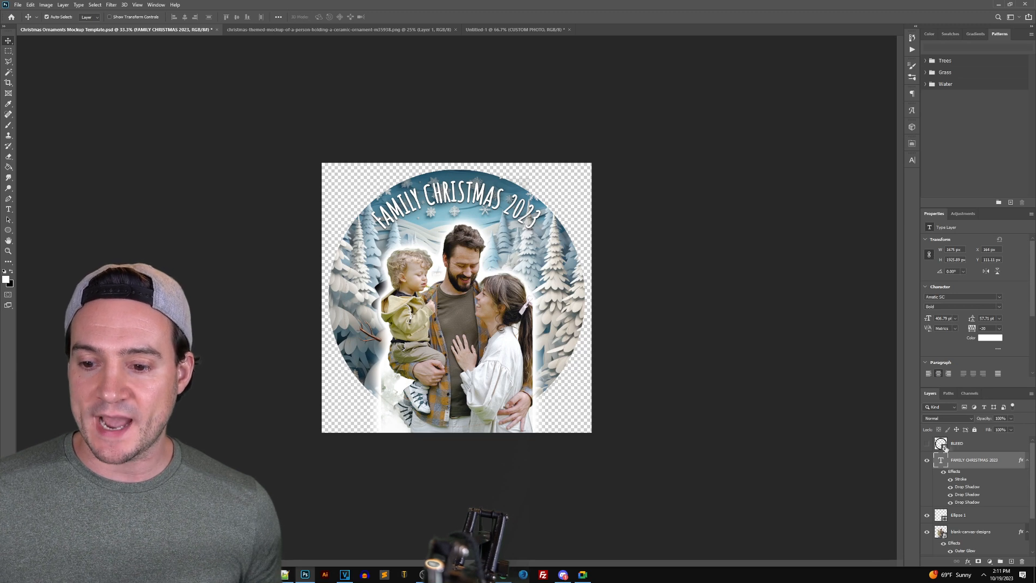
left_click(926, 460)
scroll(928, 516, "down", 3)
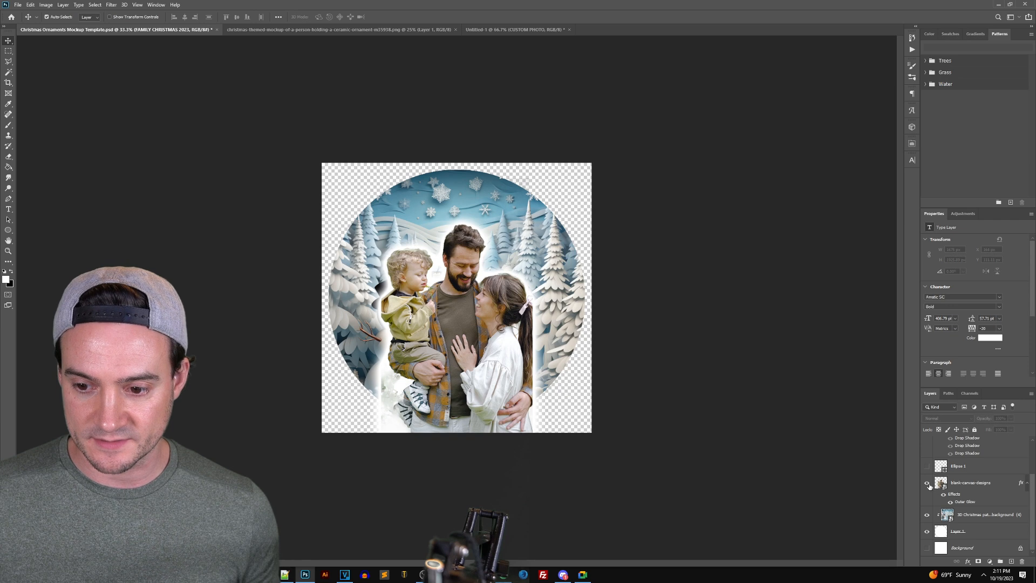
left_click(928, 483)
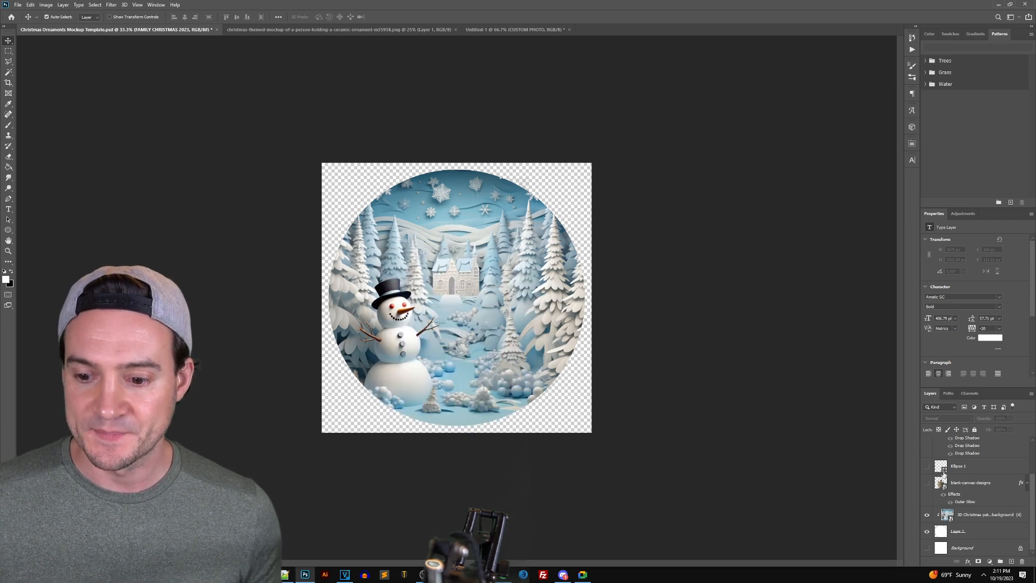
Release the clipping mask on the 3D Christmas pattern layer so it fills the square
left_click(927, 515)
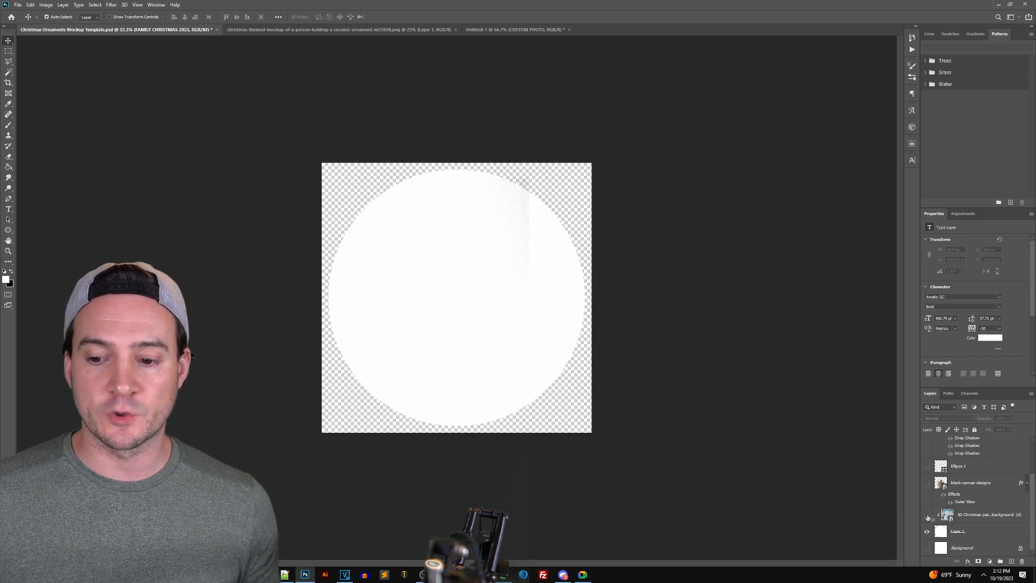
right_click(970, 514)
left_click(976, 343)
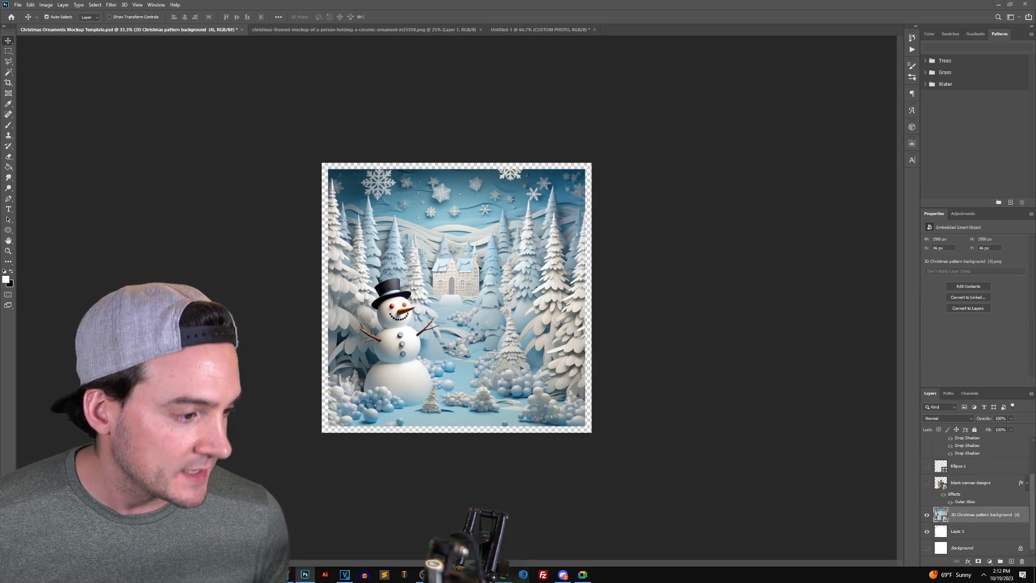
Browse the 3D Christmas pattern PNGs in the Photos viewer, then close the viewer and folder
key("alt+Tab")
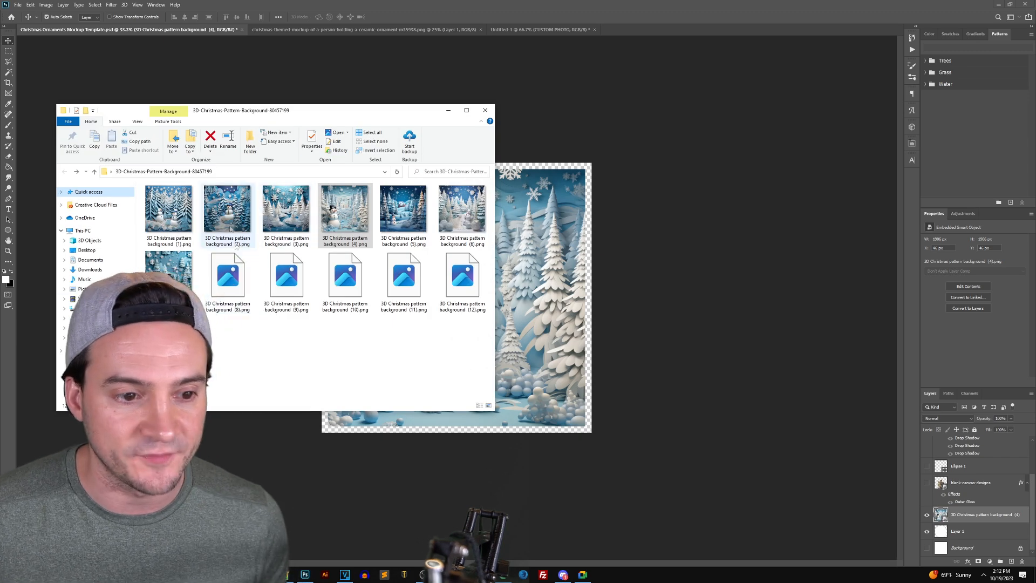
double_click(169, 210)
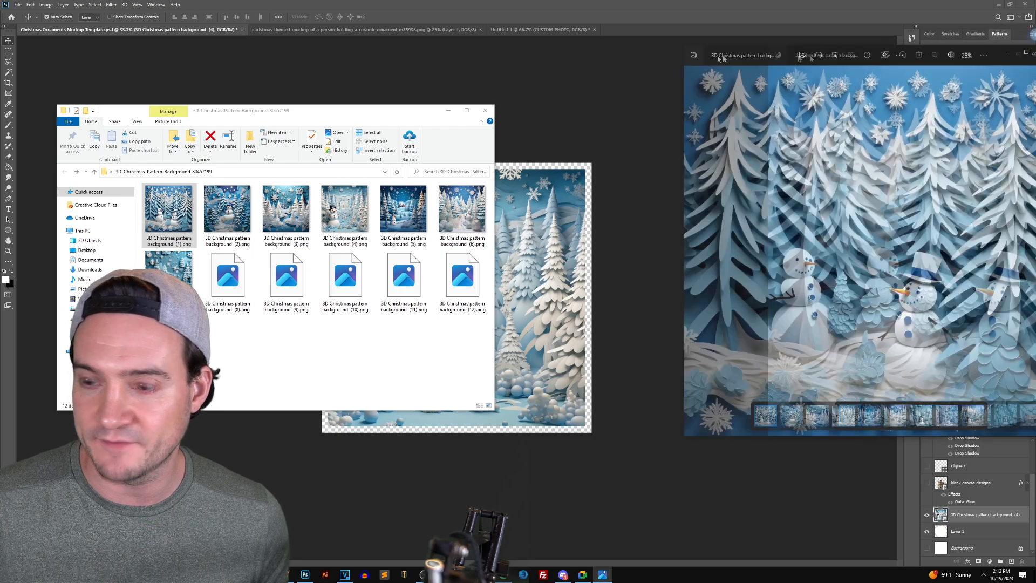
key("Right")
key("Right")
key("Right")
key("Right")
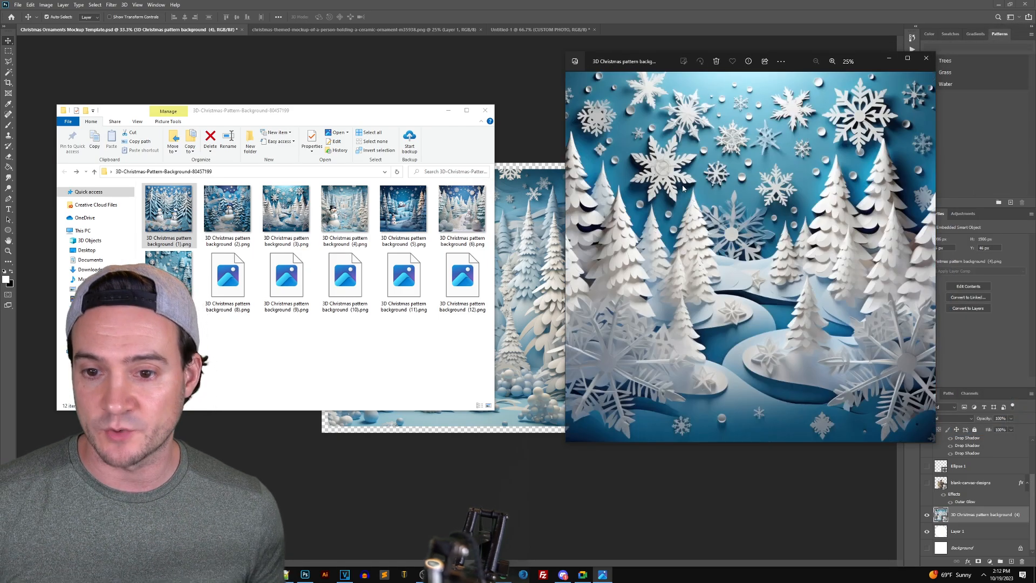
key("Right")
key("Right")
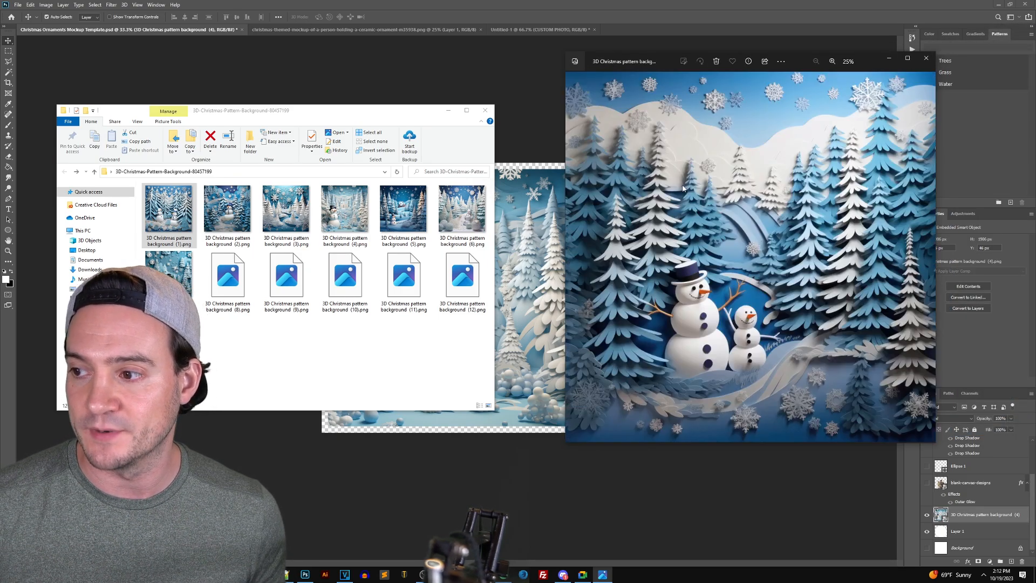
left_click(928, 61)
key("alt+F4")
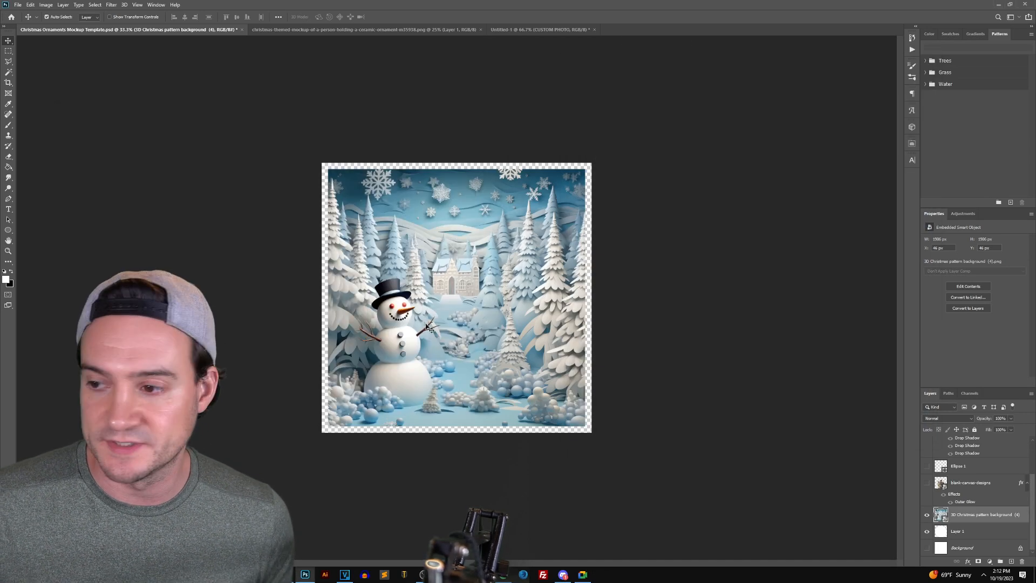
right_click(974, 516)
Clip the snowman pattern into the round ornament and turn the blank-canvas-designs family photo layer back on
left_click(965, 345)
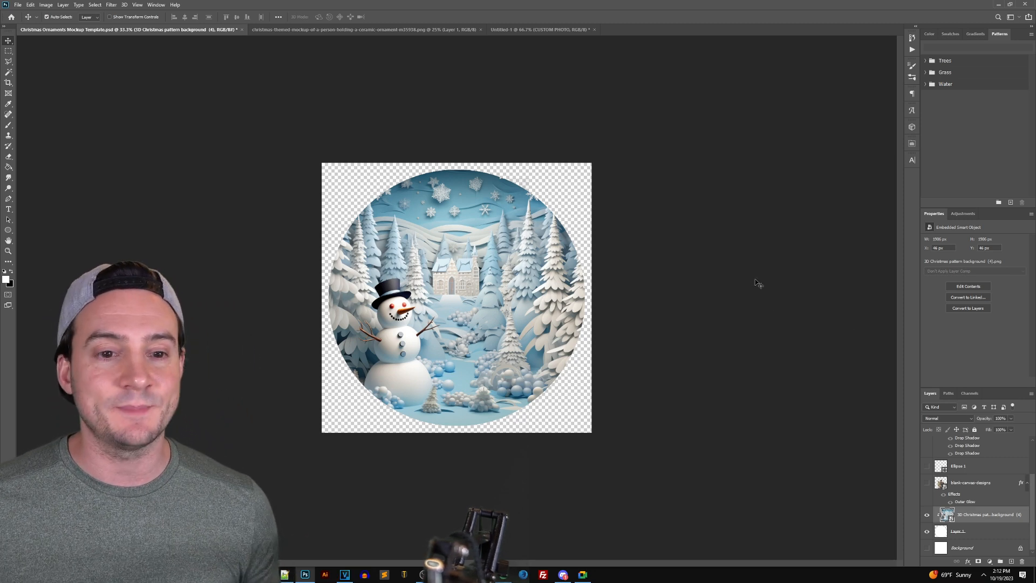
double_click(666, 7)
left_click(380, 7)
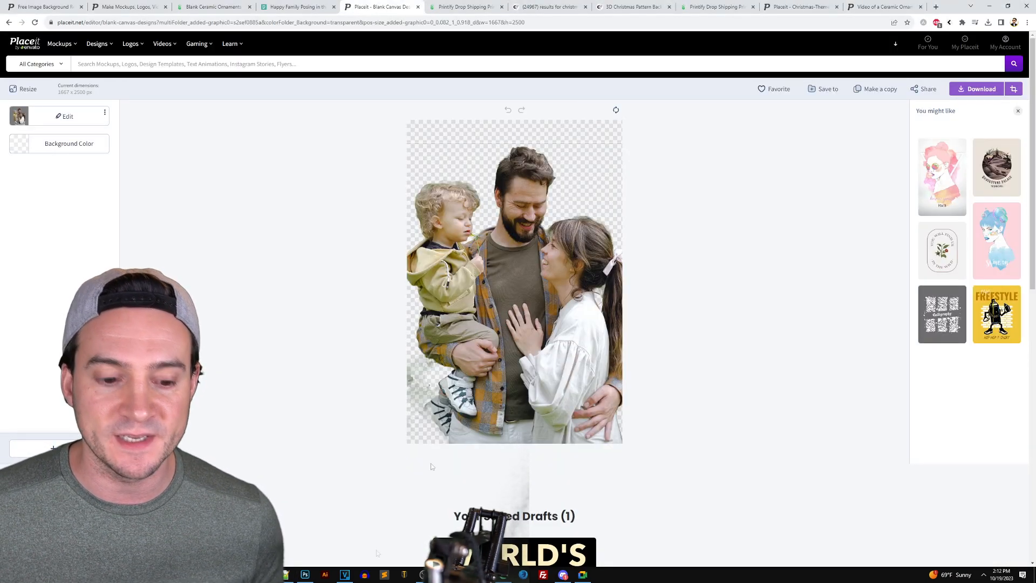
key("alt+Tab")
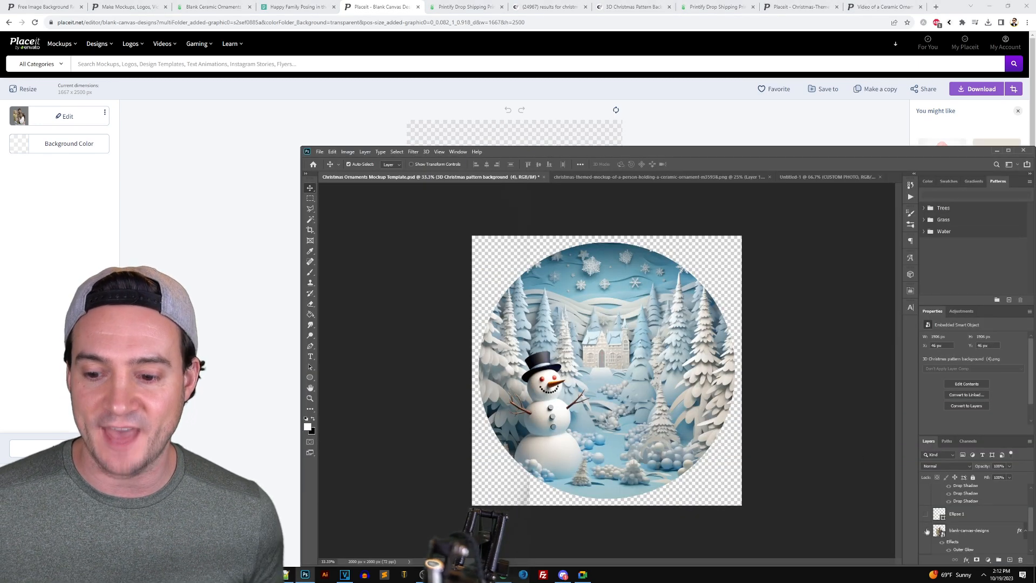
left_click(927, 530)
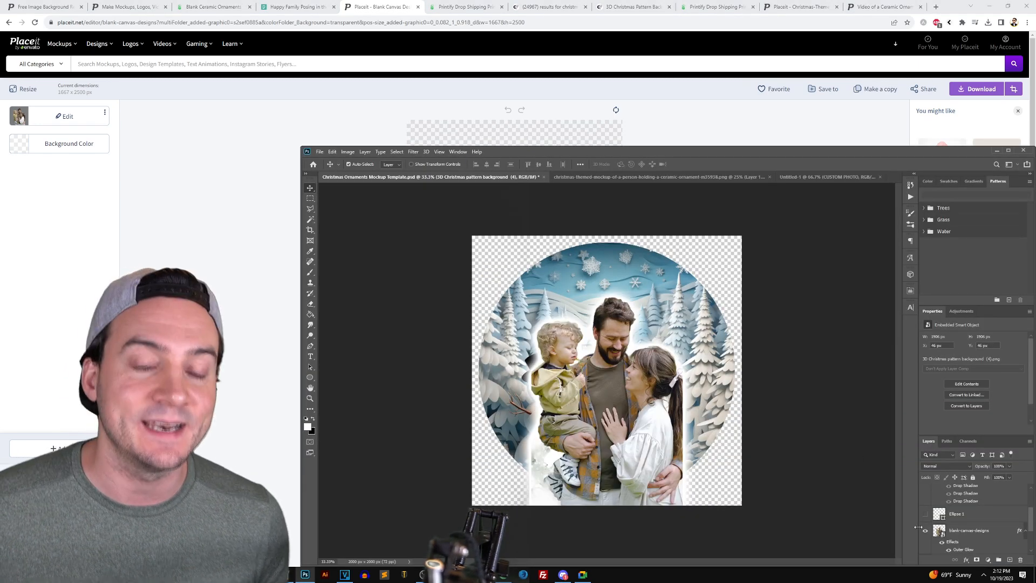
Apply a white Outer Glow (Normal mode, Softer, 25% spread, 103 px) to the family photo layer
right_click(957, 531)
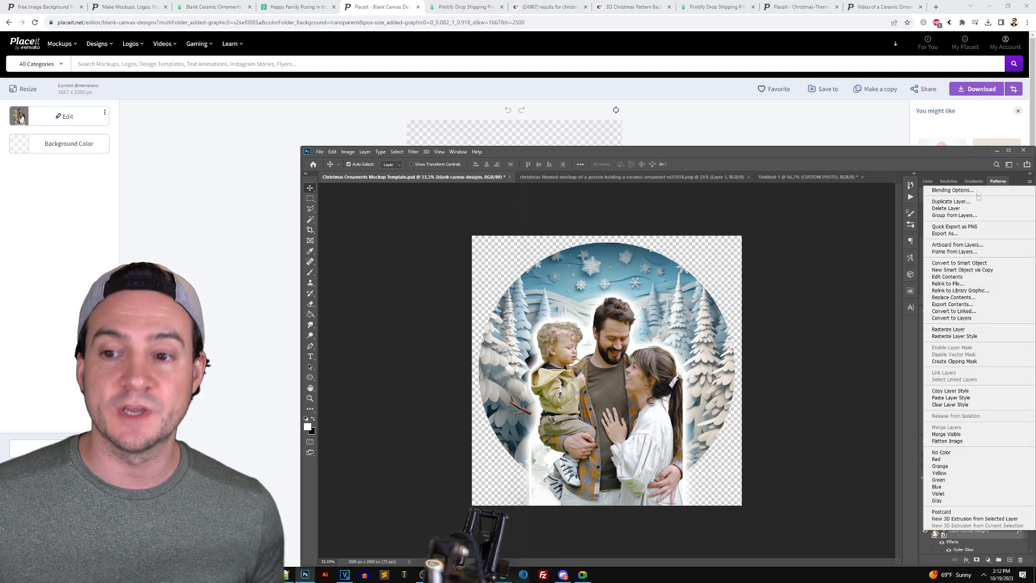
left_click(978, 192)
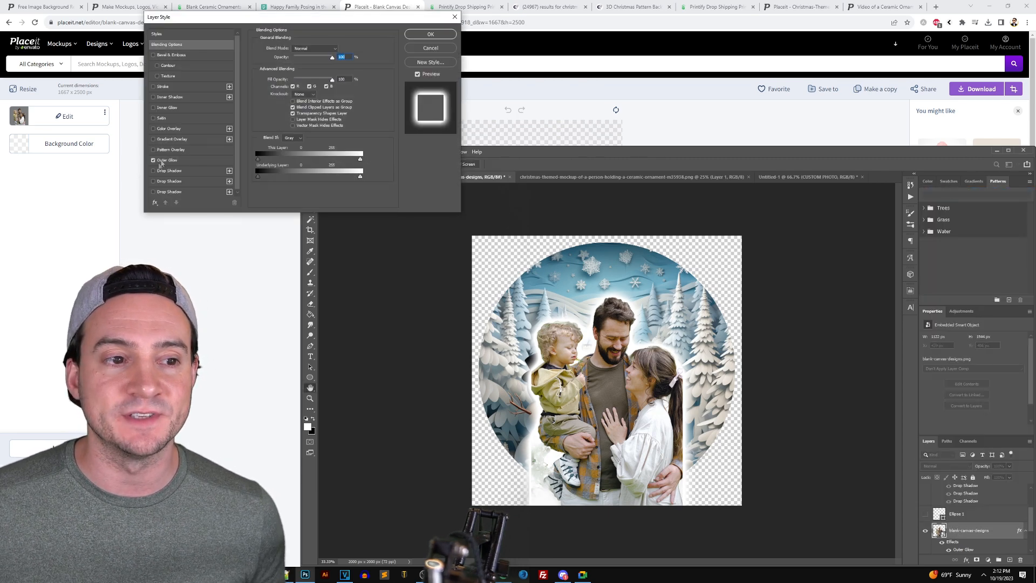
left_click(164, 161)
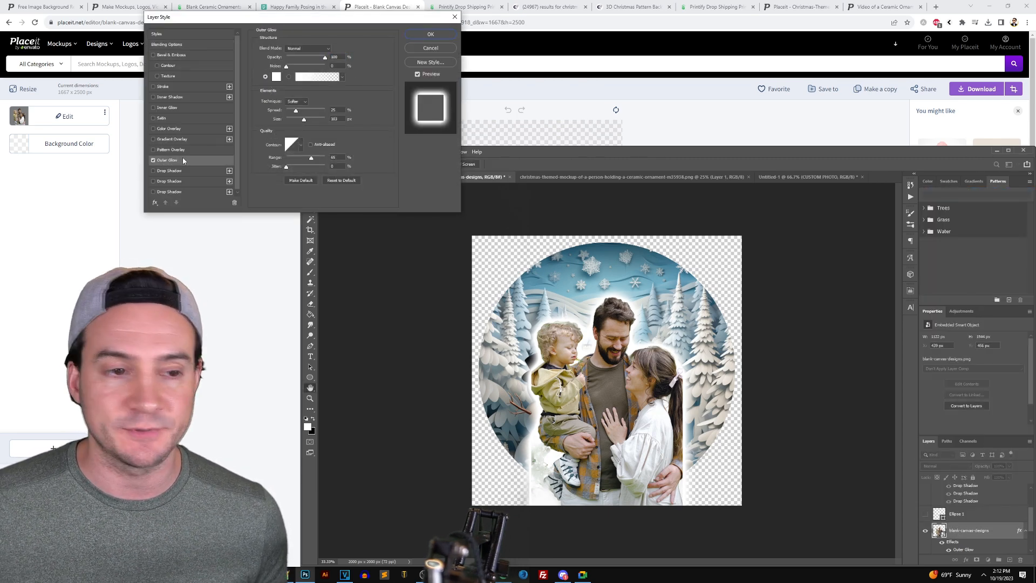
left_click(276, 77)
left_click(330, 189)
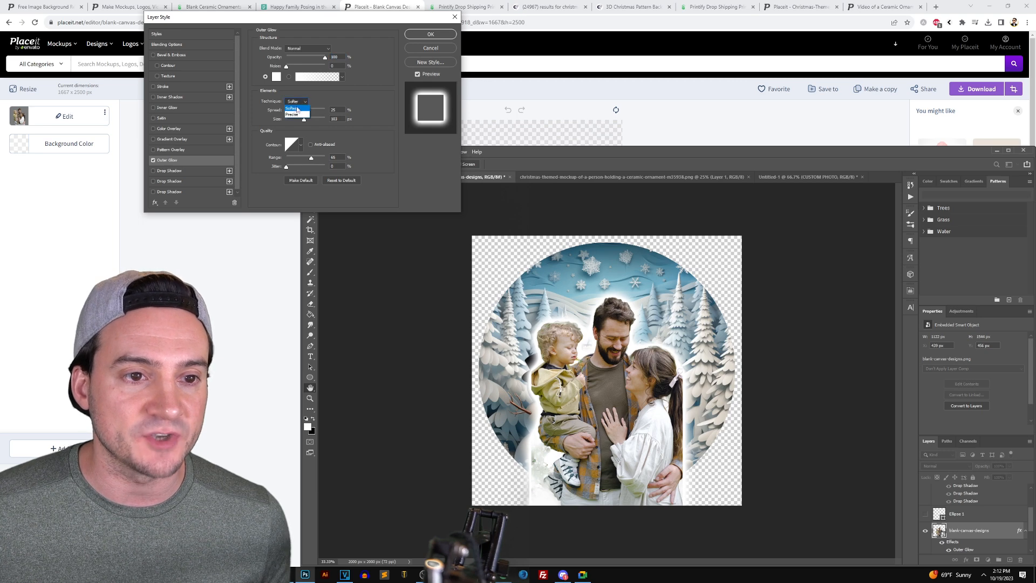
left_click(301, 49)
left_click(300, 55)
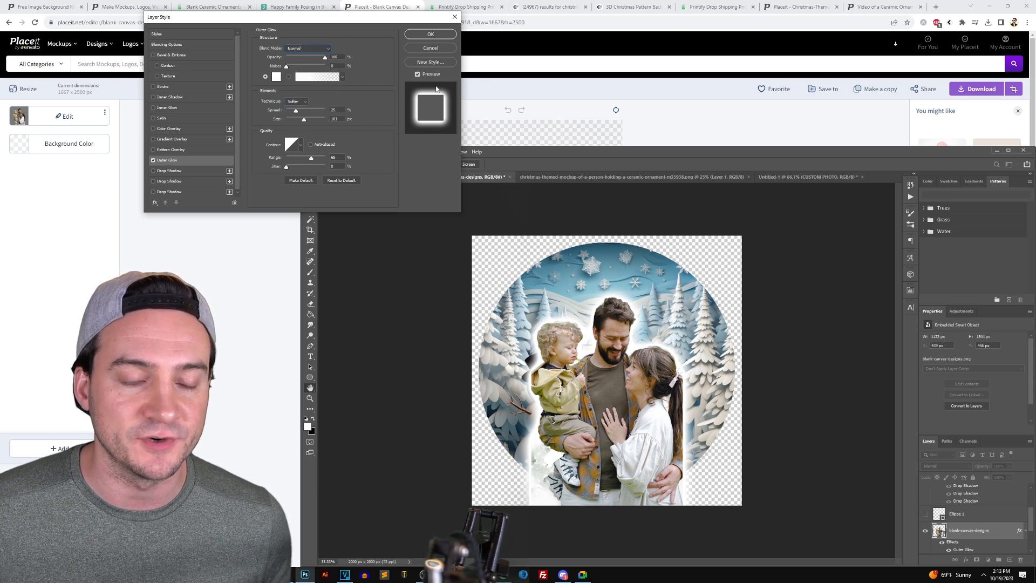
left_click(431, 34)
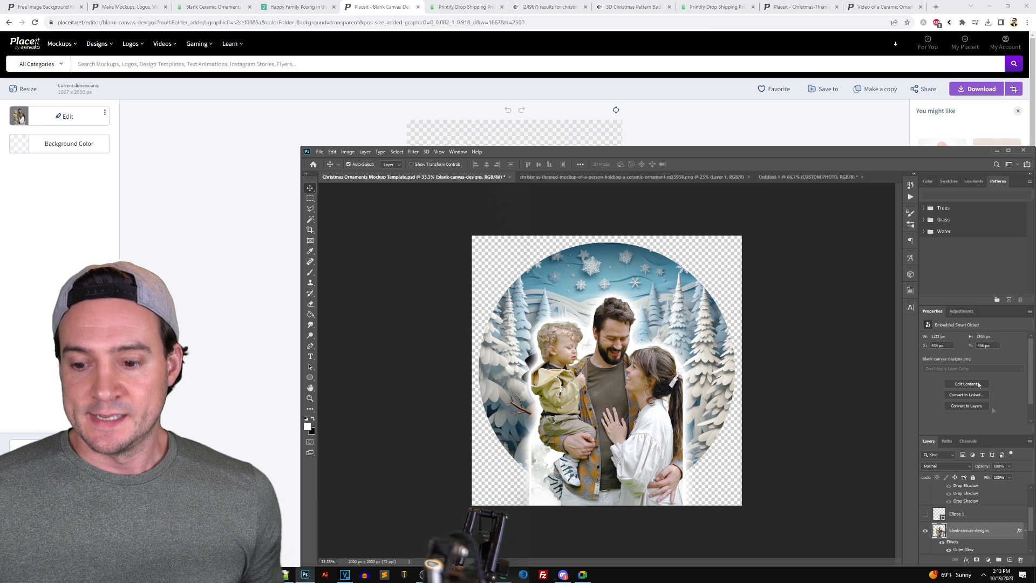
Unhide the FAMILY CHRISTMAS 2023 text layer and select it in the Layers panel
scroll(978, 521, "up", 3)
left_click(925, 508)
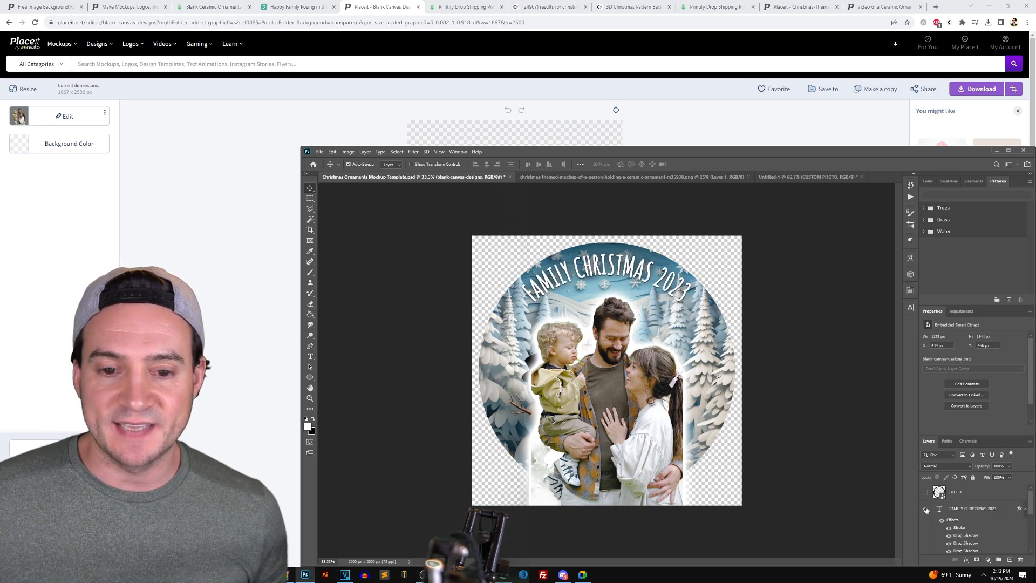
left_click(616, 268)
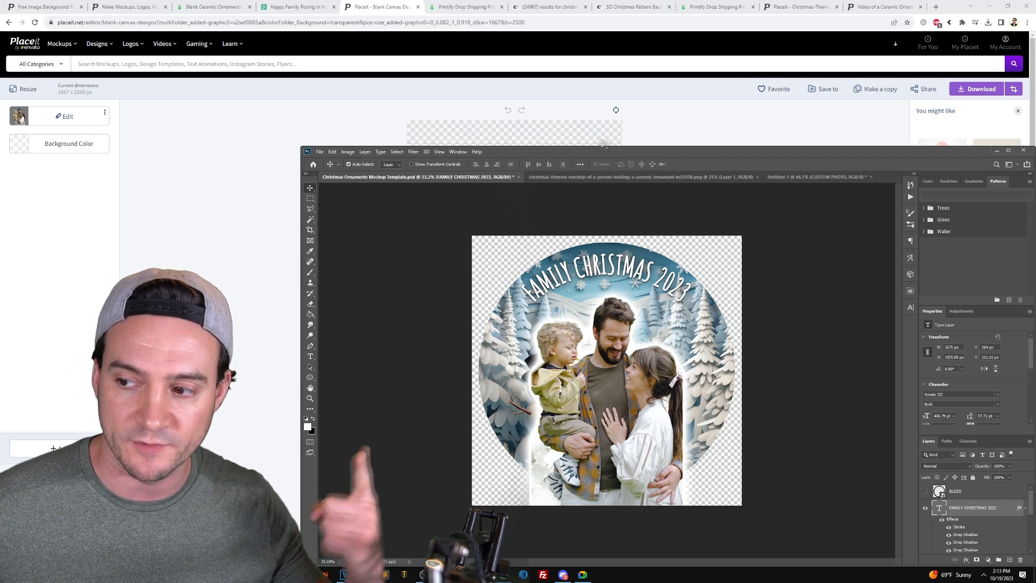
Compare the ornament-on-tree mockup PNG with the round template, then switch to Printify's ornament preview
left_click(620, 177)
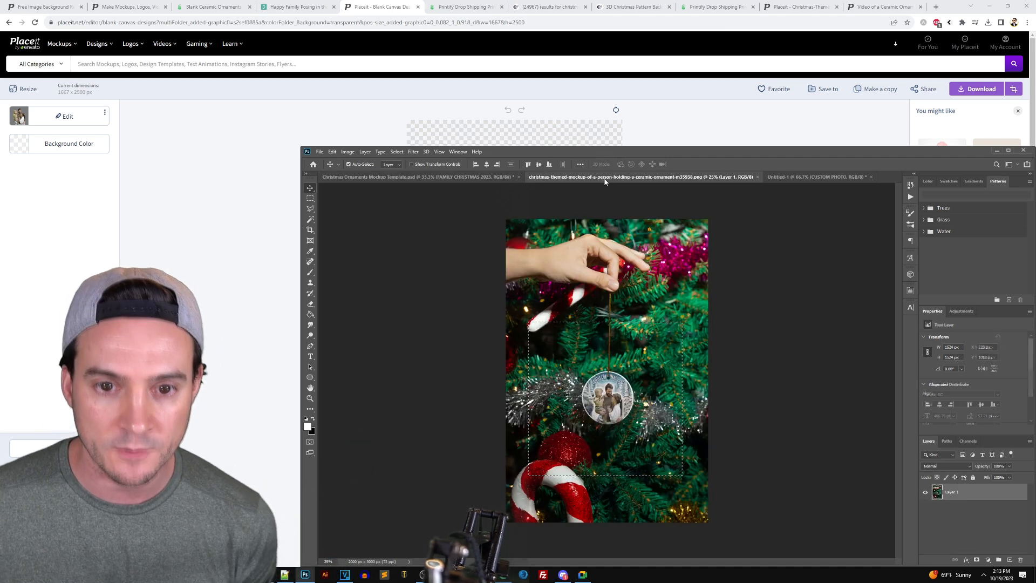
left_click(675, 108)
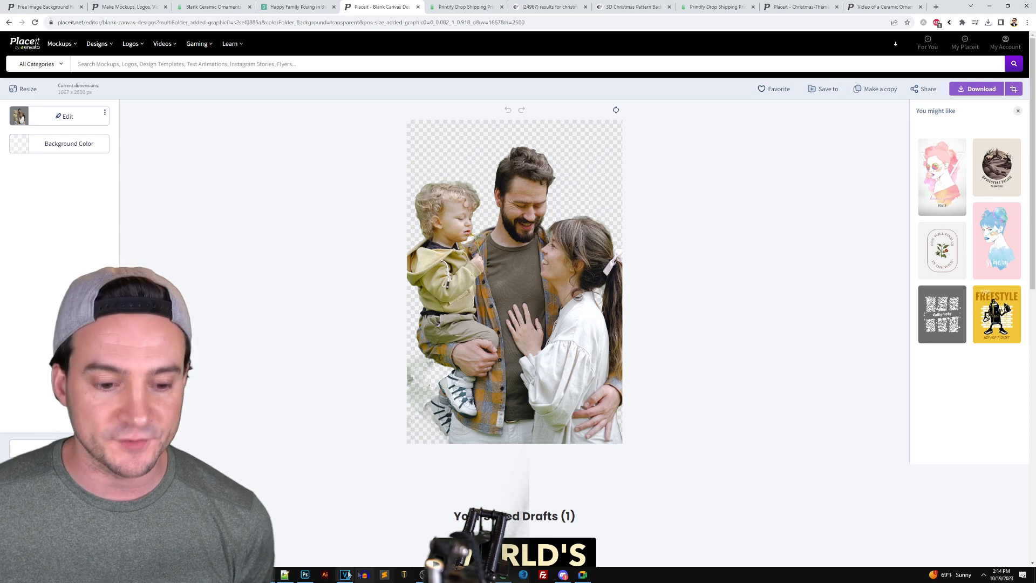
left_click(304, 575)
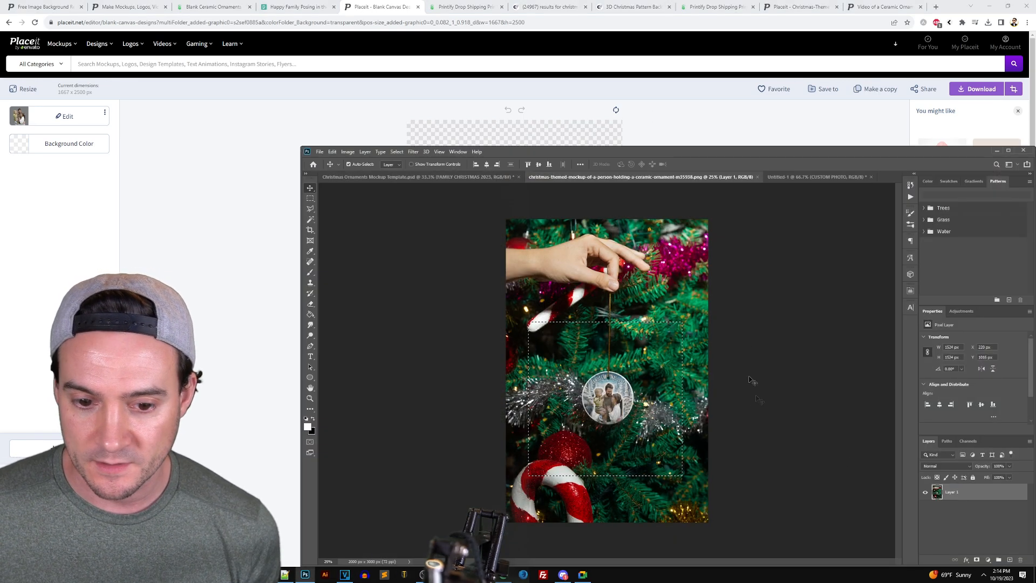
left_click(418, 177)
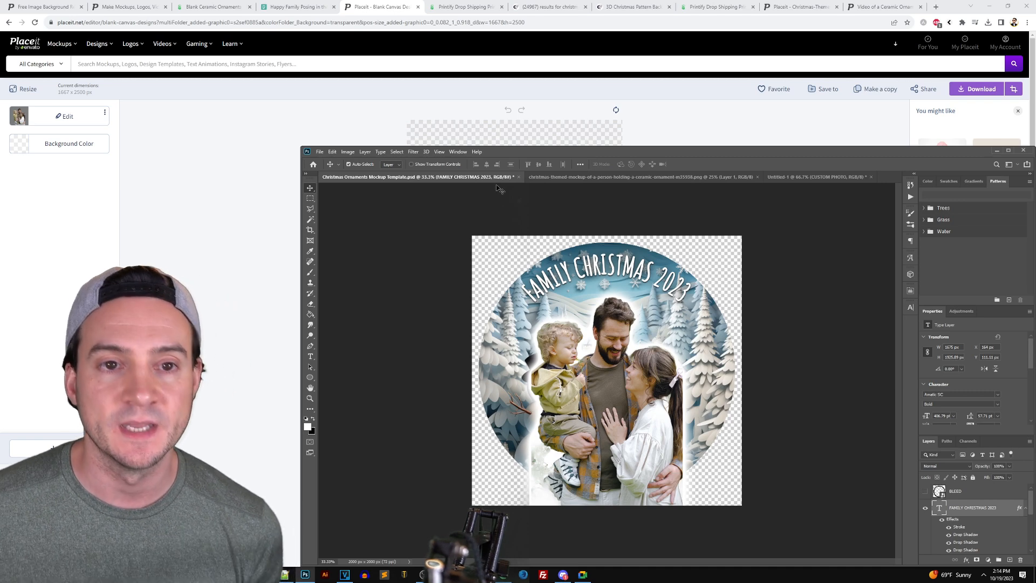
left_click(713, 8)
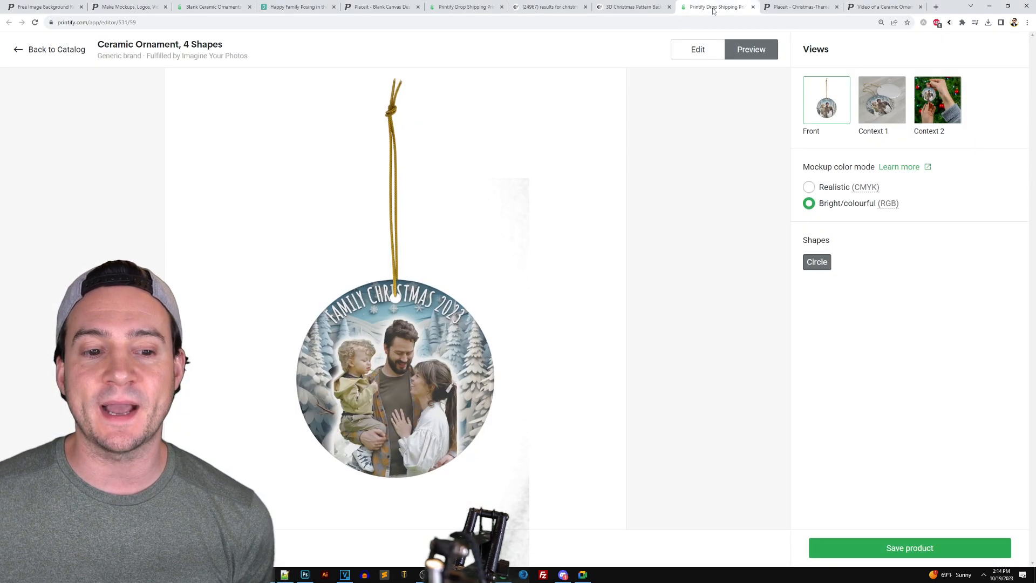
Review the family design in Printify's ceramic ornament editor, then switch to the Placeit Christmas mockup
left_click(701, 50)
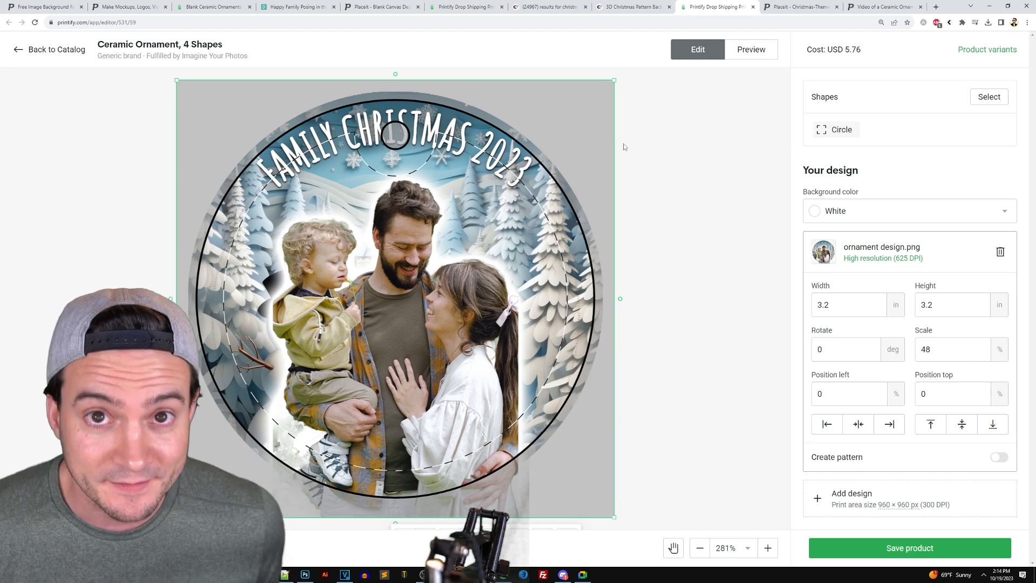
left_click(780, 14)
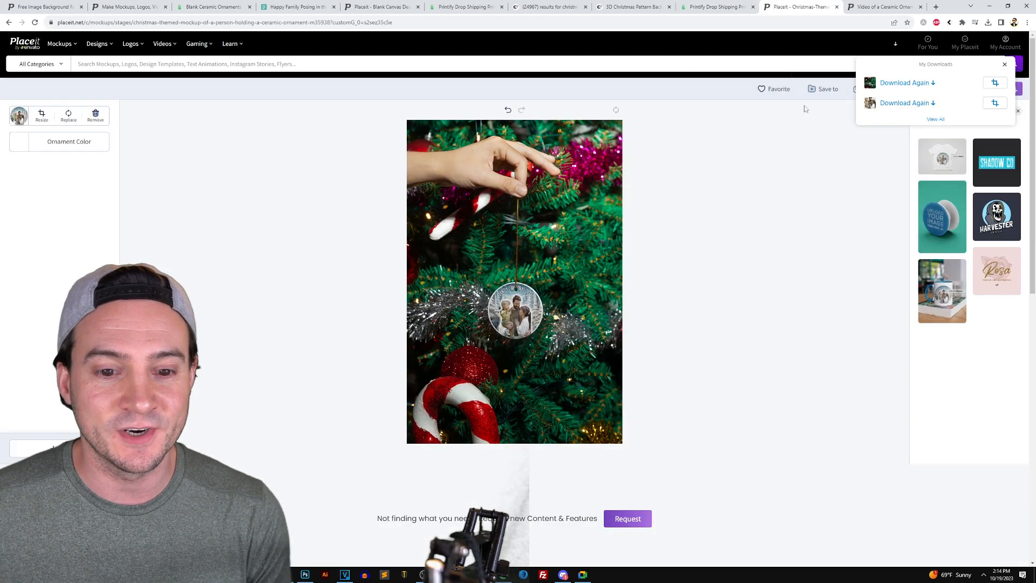
Dismiss the downloads list and view the downloaded tree-ornament mockup full size, then close it
left_click(822, 200)
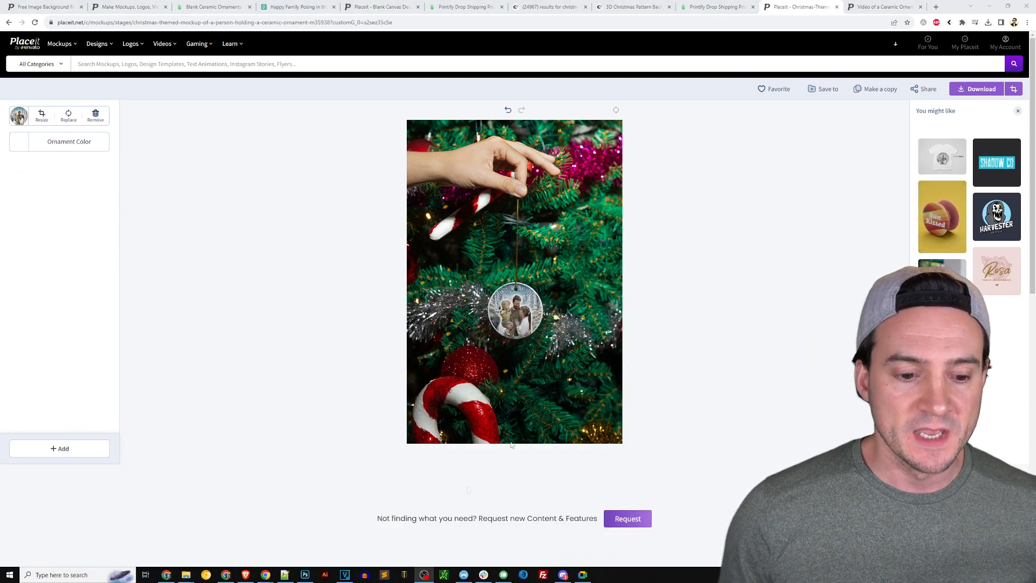
left_click(305, 574)
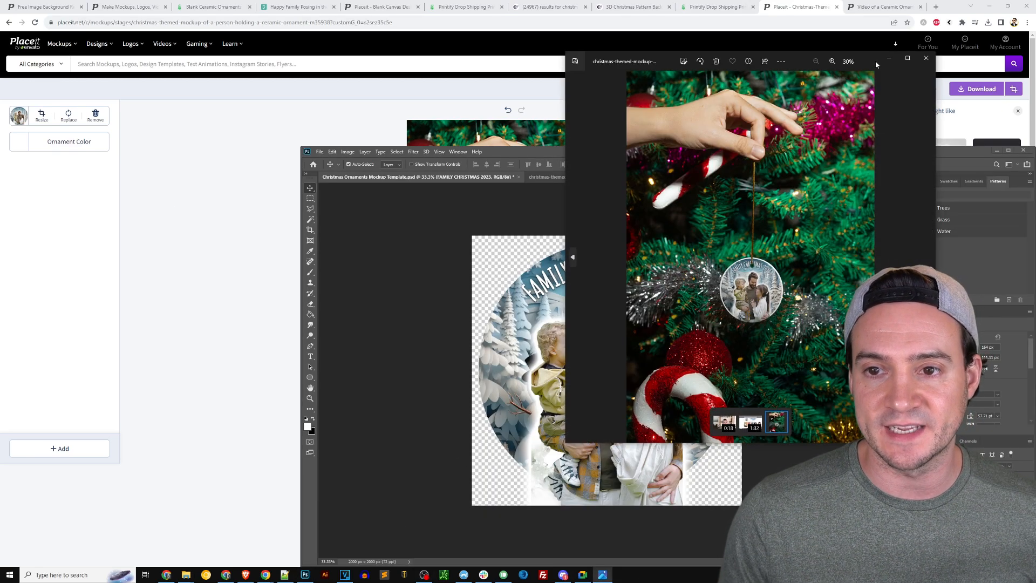
double_click(876, 65)
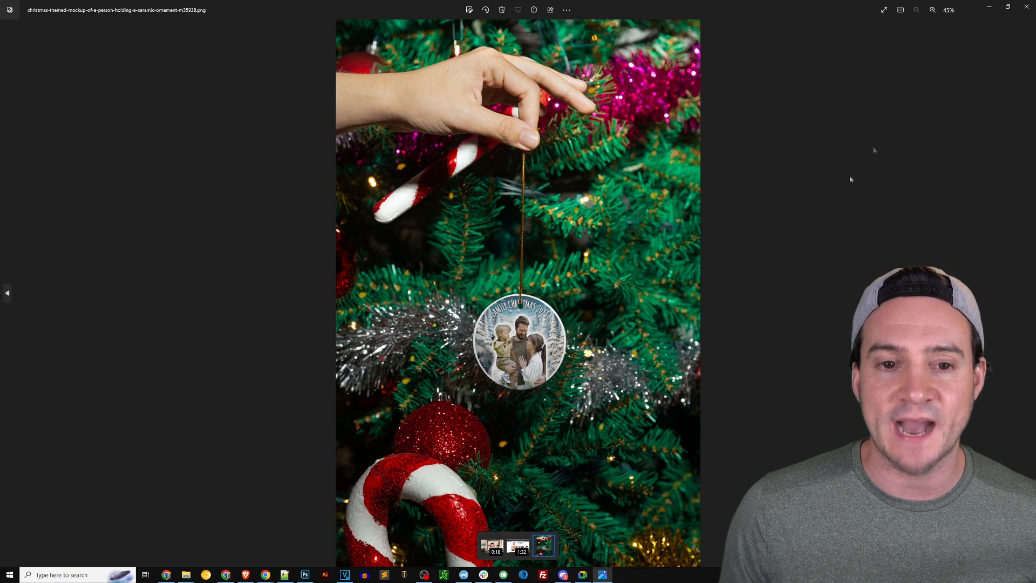
left_click(1026, 7)
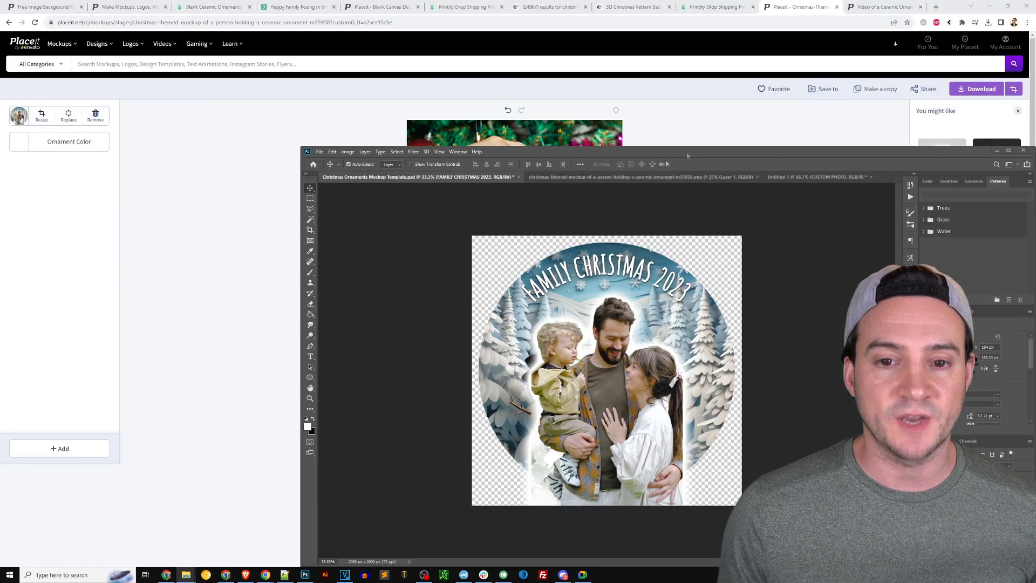
Switch from the ornament design to the Untitled-1 CUSTOM PHOTO thumbnail document
left_click(633, 177)
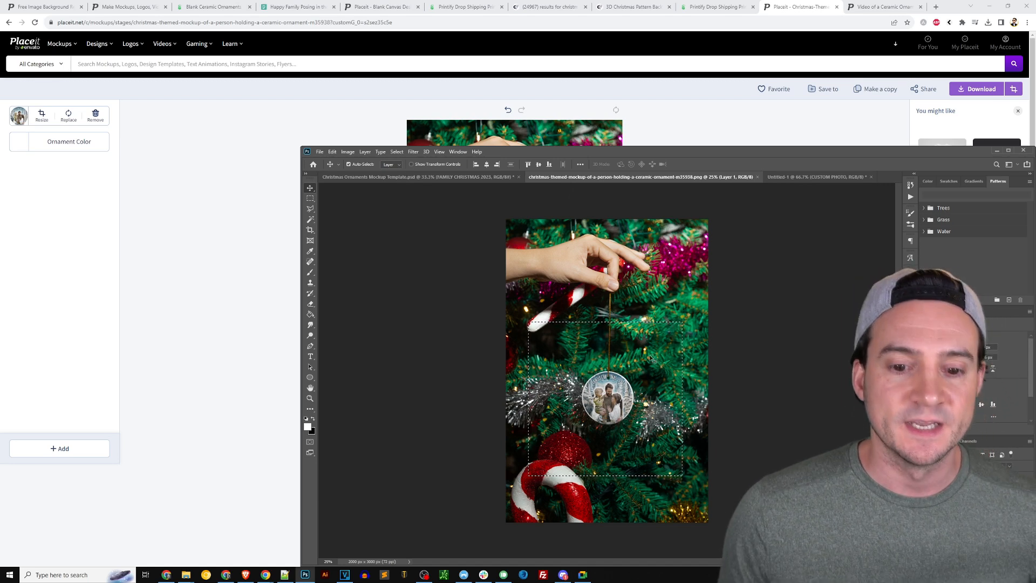
left_click(858, 177)
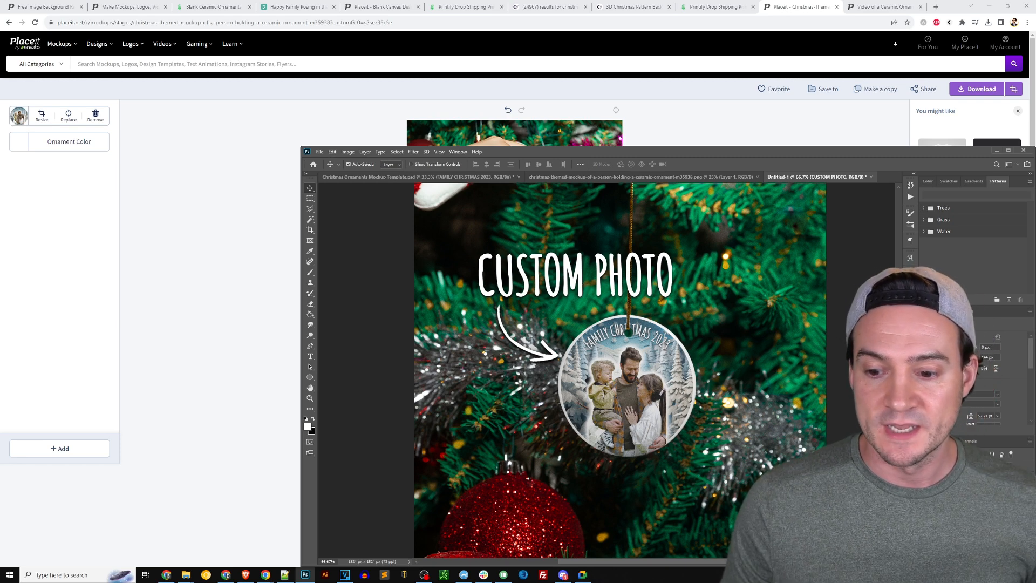
Edit the thumbnail heading to read 'CUSTOM PHOTO + TEXT' and centre it over the ornament
right_click(969, 512)
left_click(956, 181)
key("Return")
left_click_drag(608, 287, 616, 501)
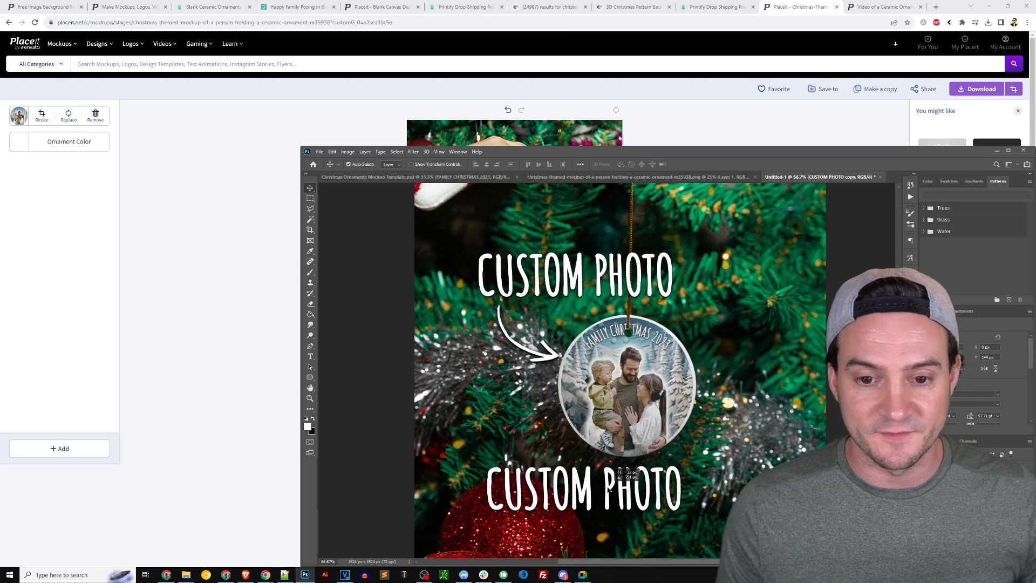
key("Delete")
key("t")
left_click(664, 279)
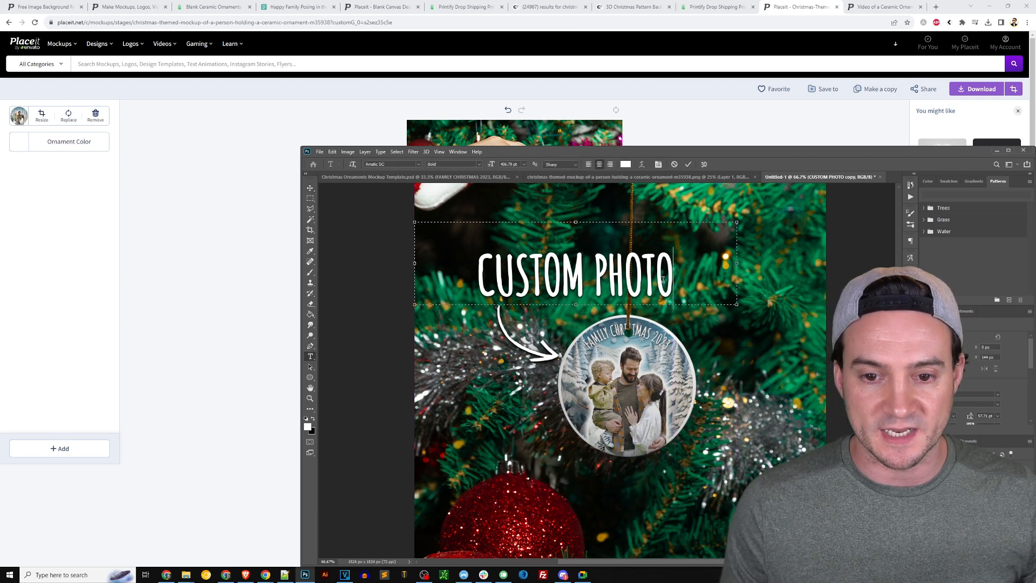
type("+ TEXT")
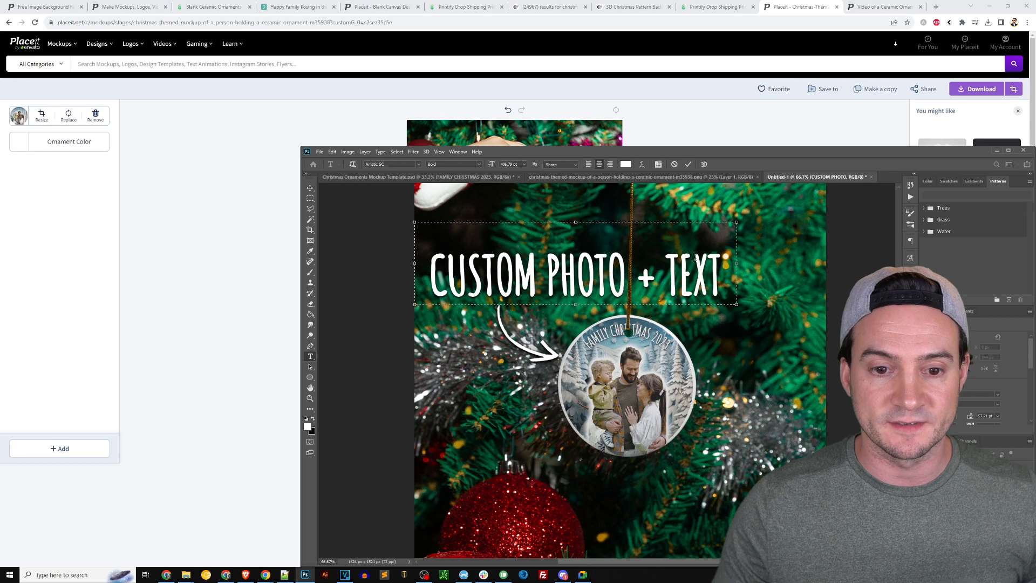
key("ctrl+Return")
key("v")
left_click_drag(580, 267, 630, 260)
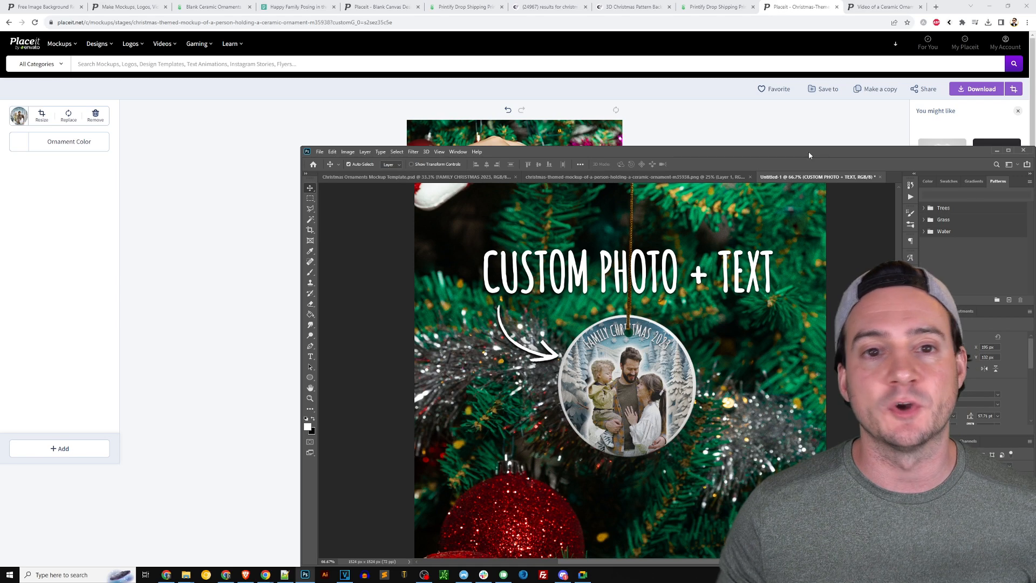
Move the HelloCustom browser window onto this screen and maximize it
key("alt+Tab")
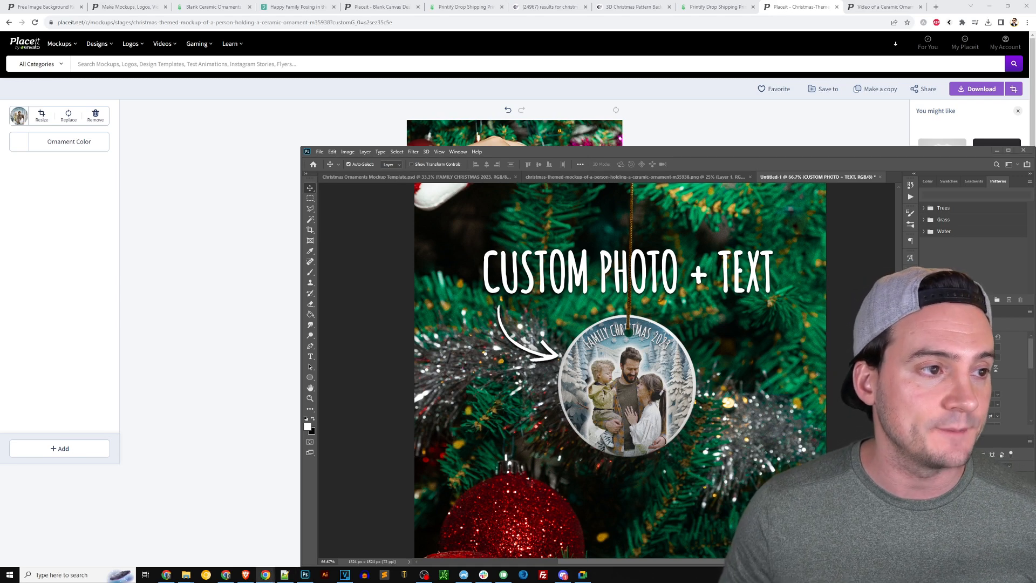
left_click_drag(0, 11, 618, 87)
double_click(618, 88)
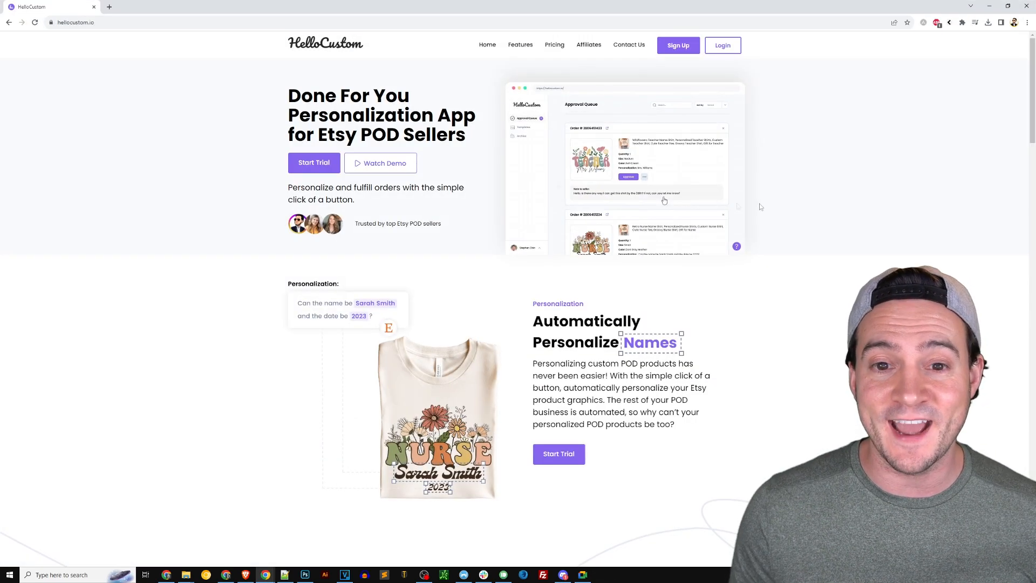
Zoom in on the HelloCustom page, close its window, and return to the Placeit mockup editor
key("ctrl+plus")
key("ctrl+plus")
key("ctrl+plus")
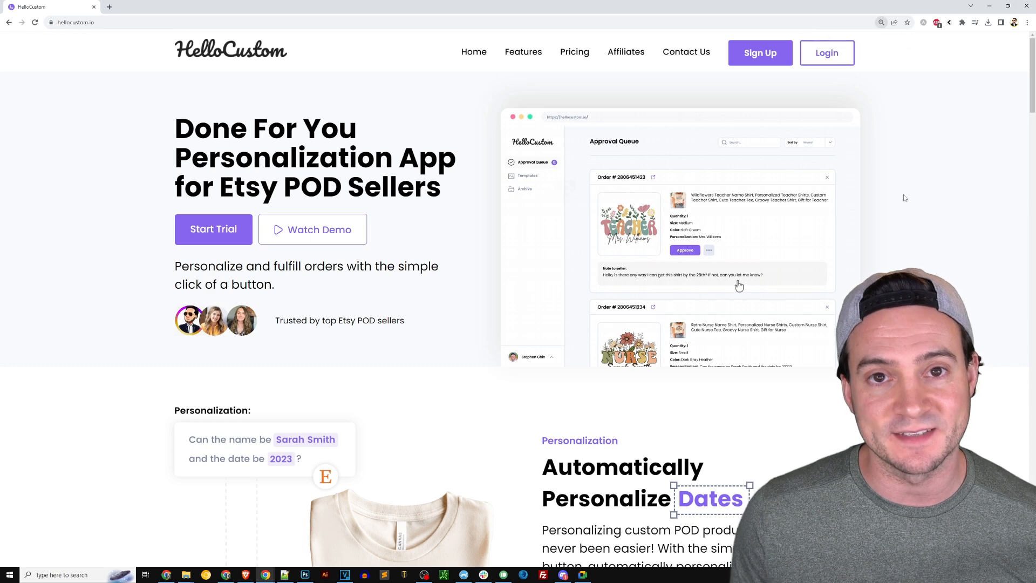
left_click(1026, 5)
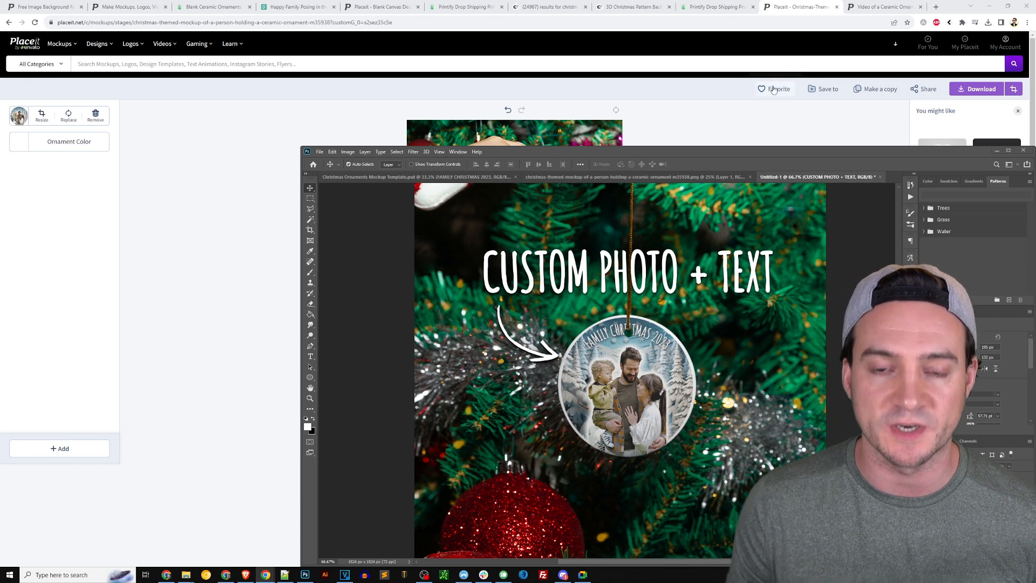
left_click(788, 51)
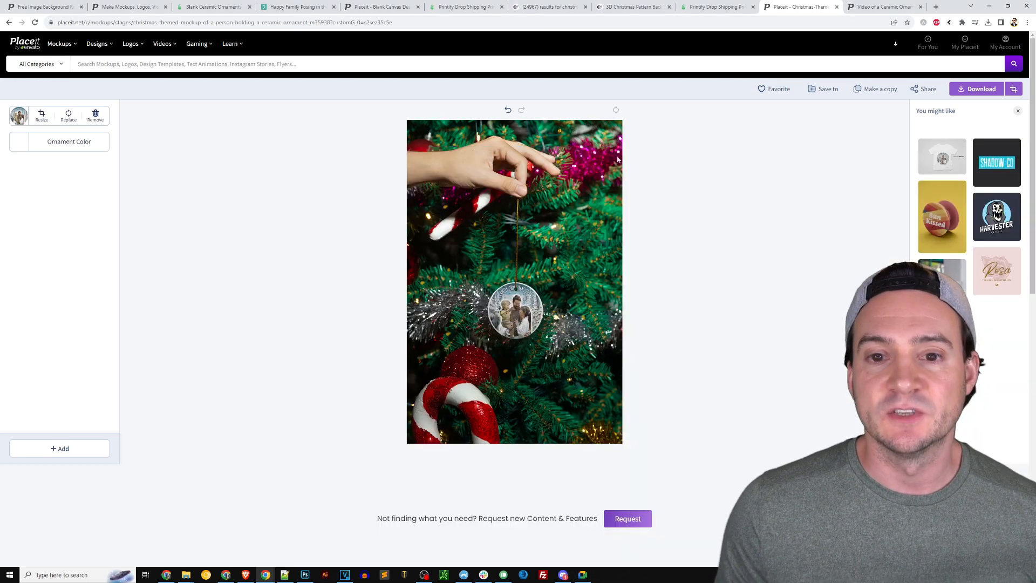
Play the 'Video of a Ceramic Ornament' mockup preview enlarged, close it, and return to Photoshop
left_click(868, 8)
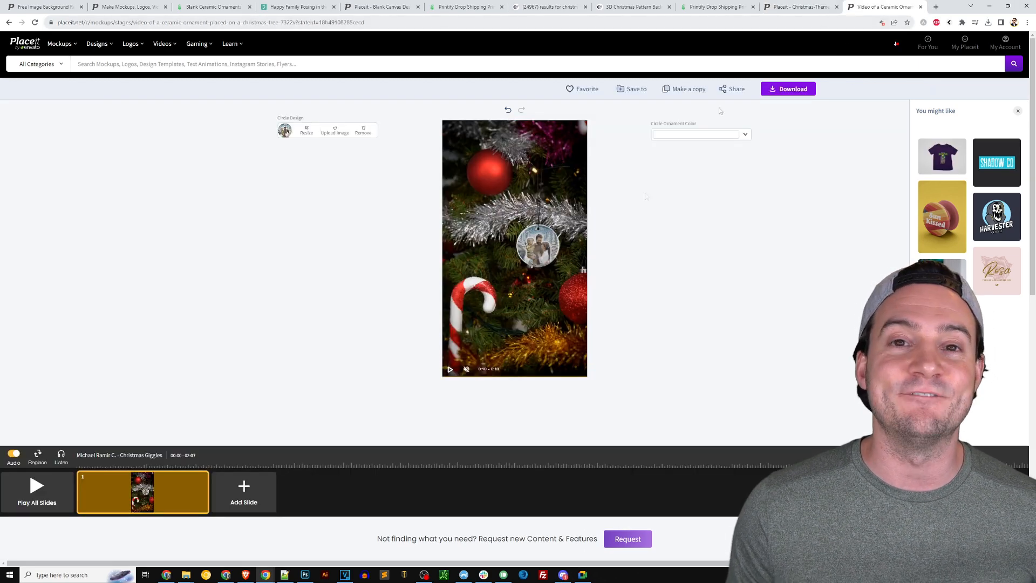
left_click(52, 483)
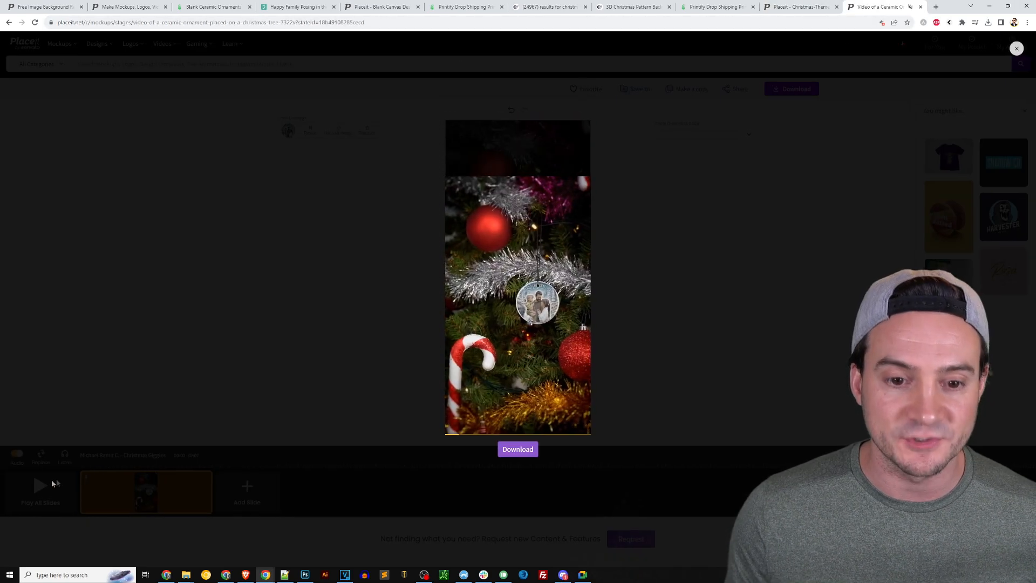
key("ctrl+plus")
key("ctrl+plus")
key("ctrl+plus")
key("ctrl+plus")
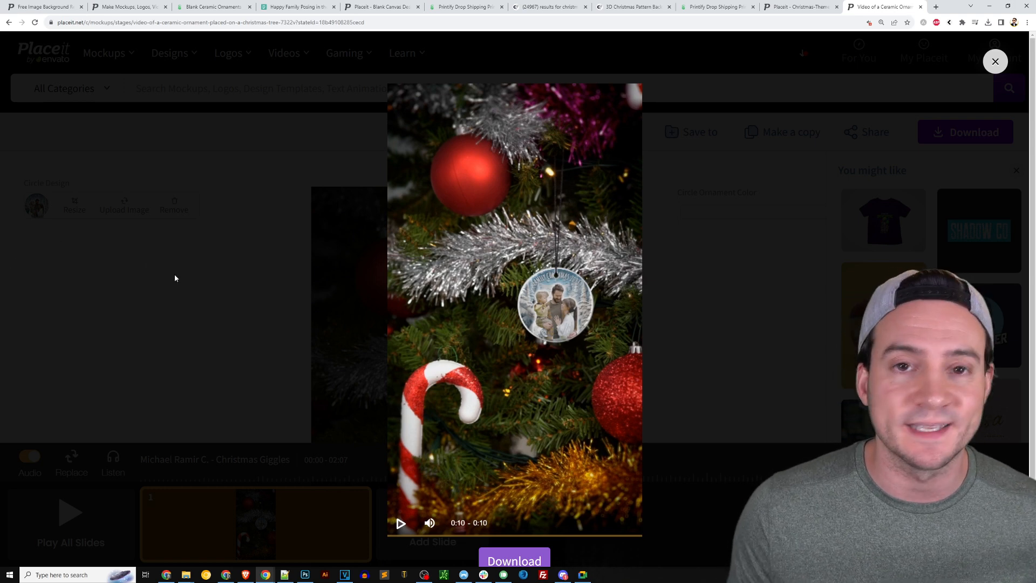
left_click(995, 61)
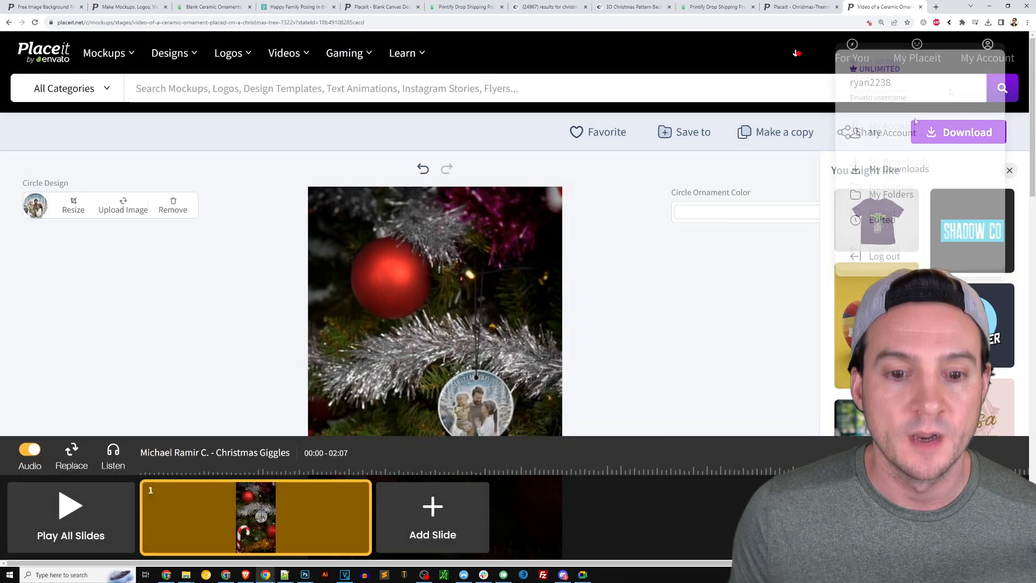
key("ctrl+minus")
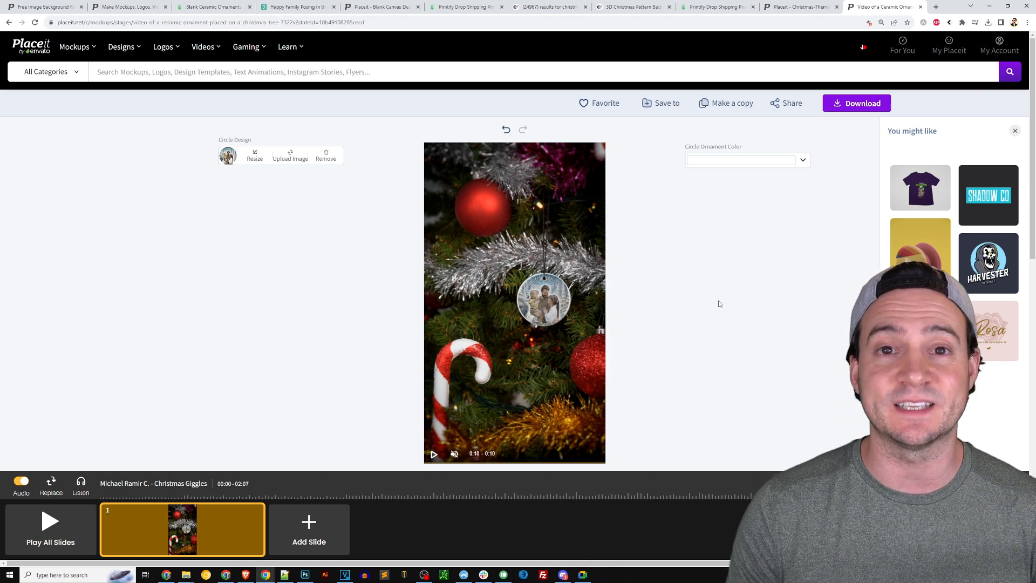
left_click(305, 575)
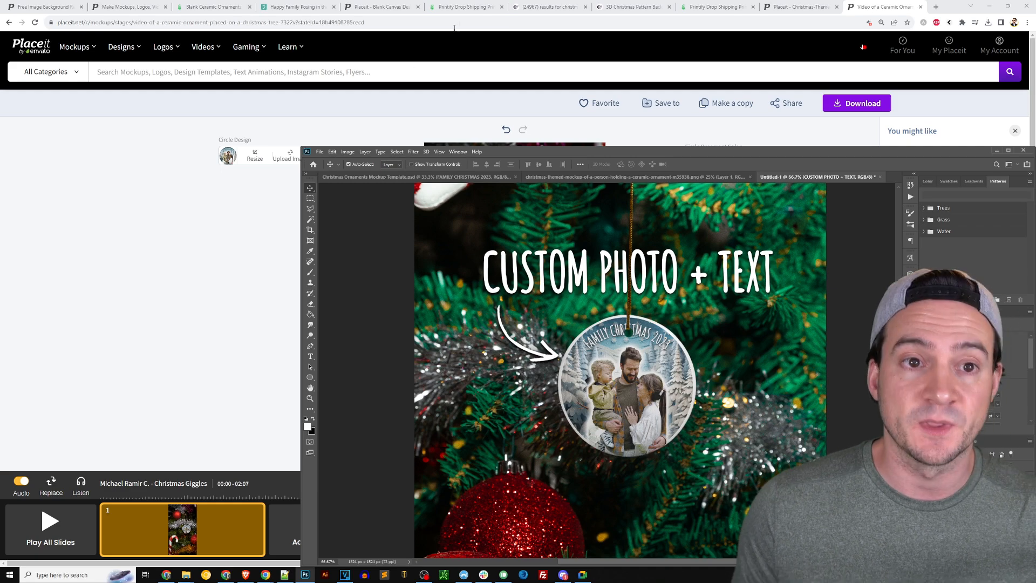
Check the blank Printify ornament editor, then switch Photoshop to the Christmas Ornaments Mockup Template.psd document
left_click(464, 9)
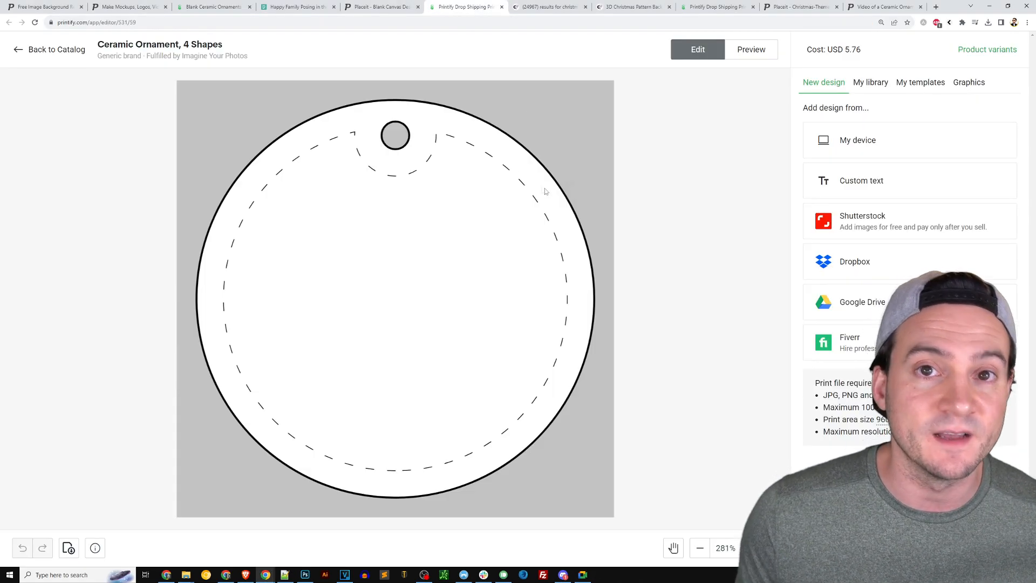
key("alt+Tab")
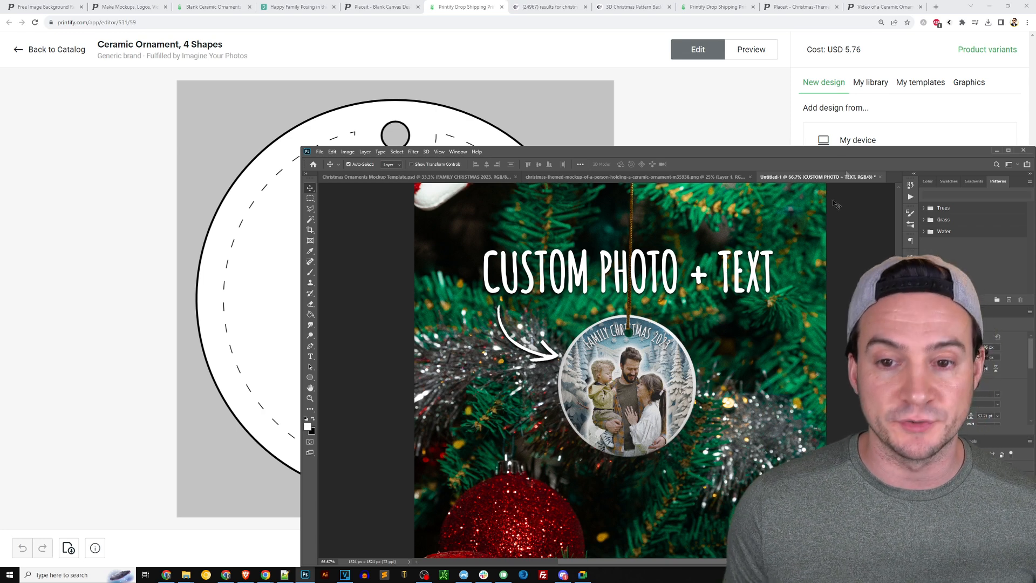
key("ctrl+Tab")
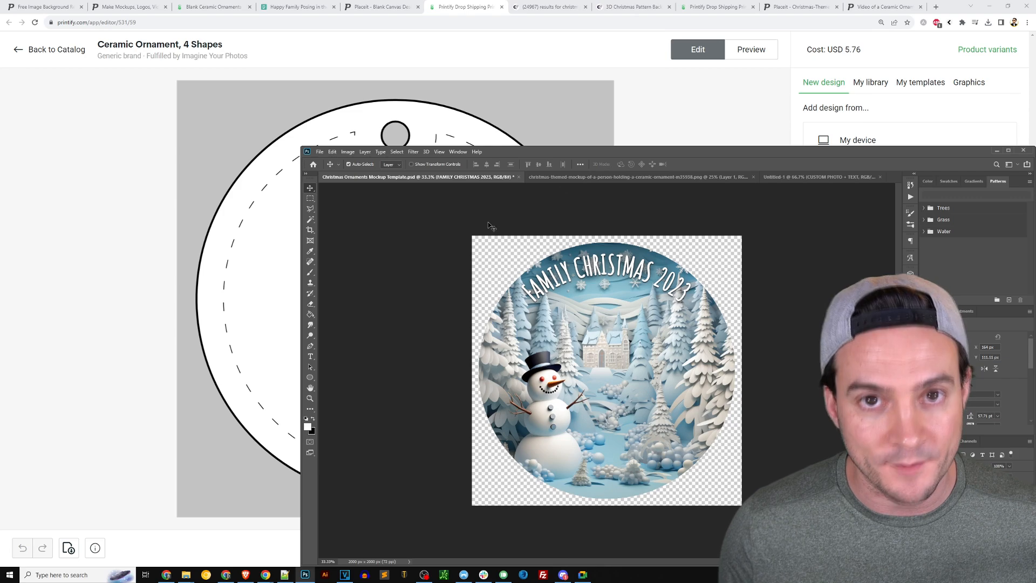
Take the cut-out family photo from Placeit's Blank Canvas and paste it into the Photoshop ornament design
left_click(138, 7)
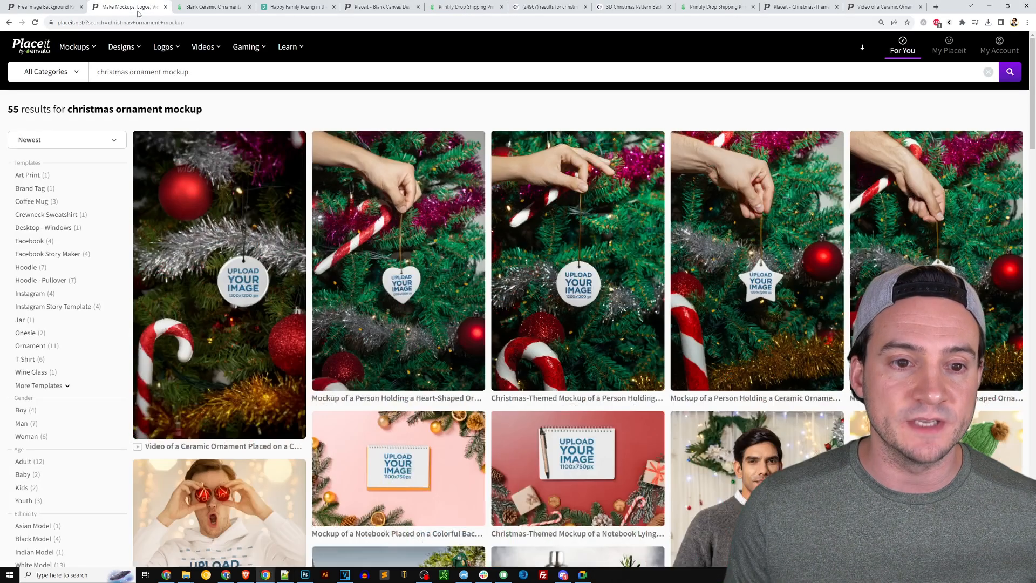
left_click(70, 10)
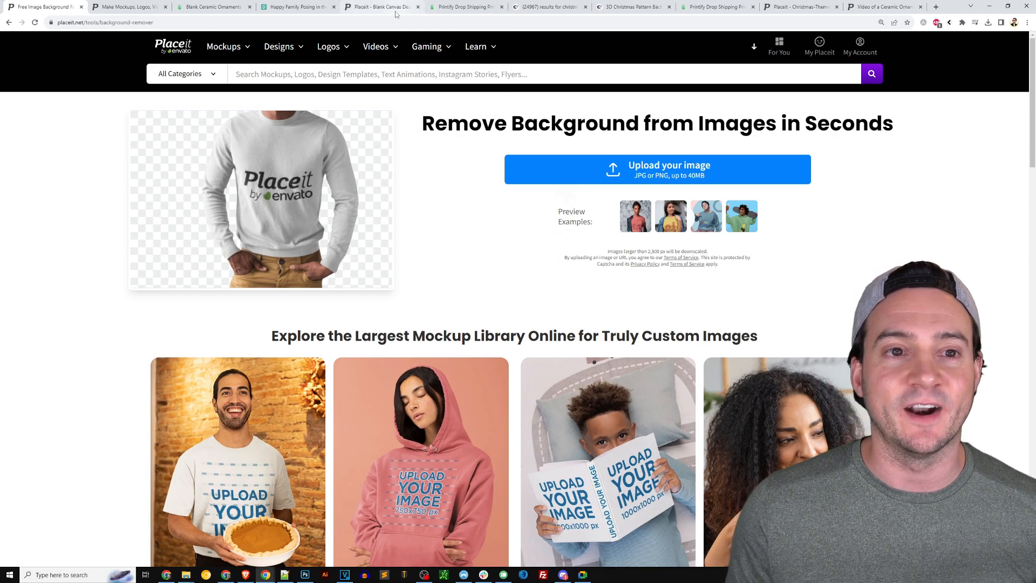
left_click(348, 7)
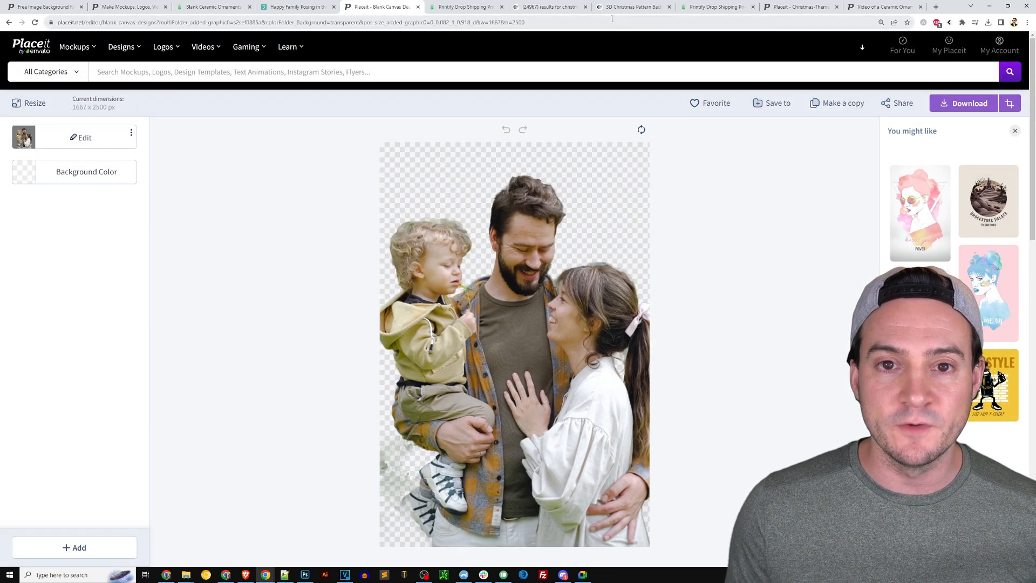
left_click(305, 574)
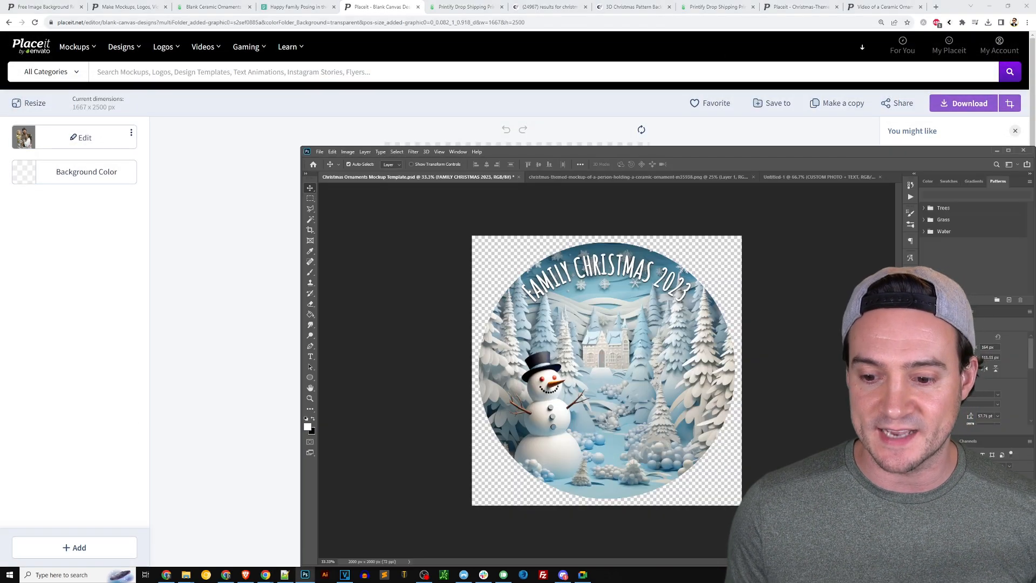
key("ctrl+v")
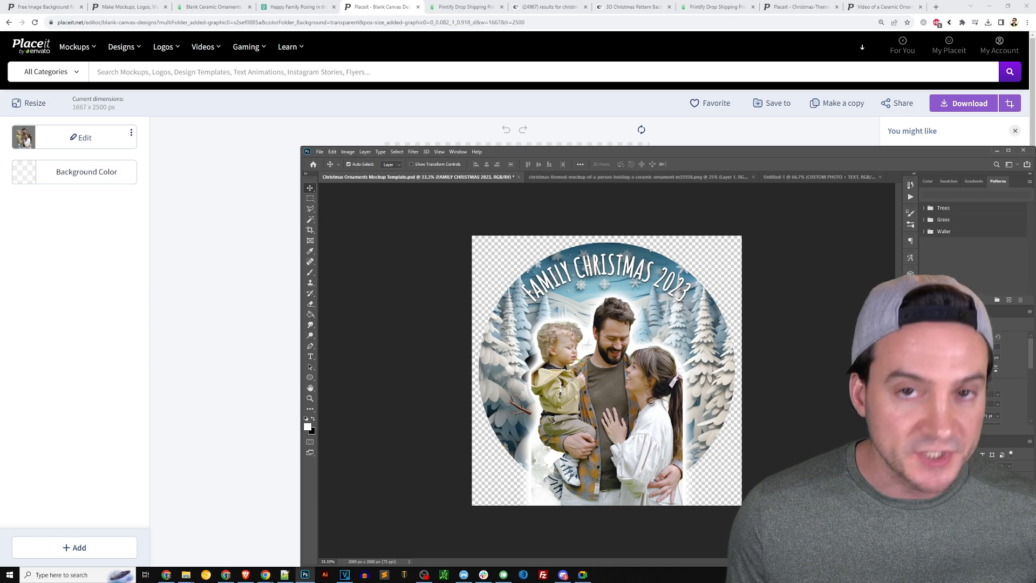